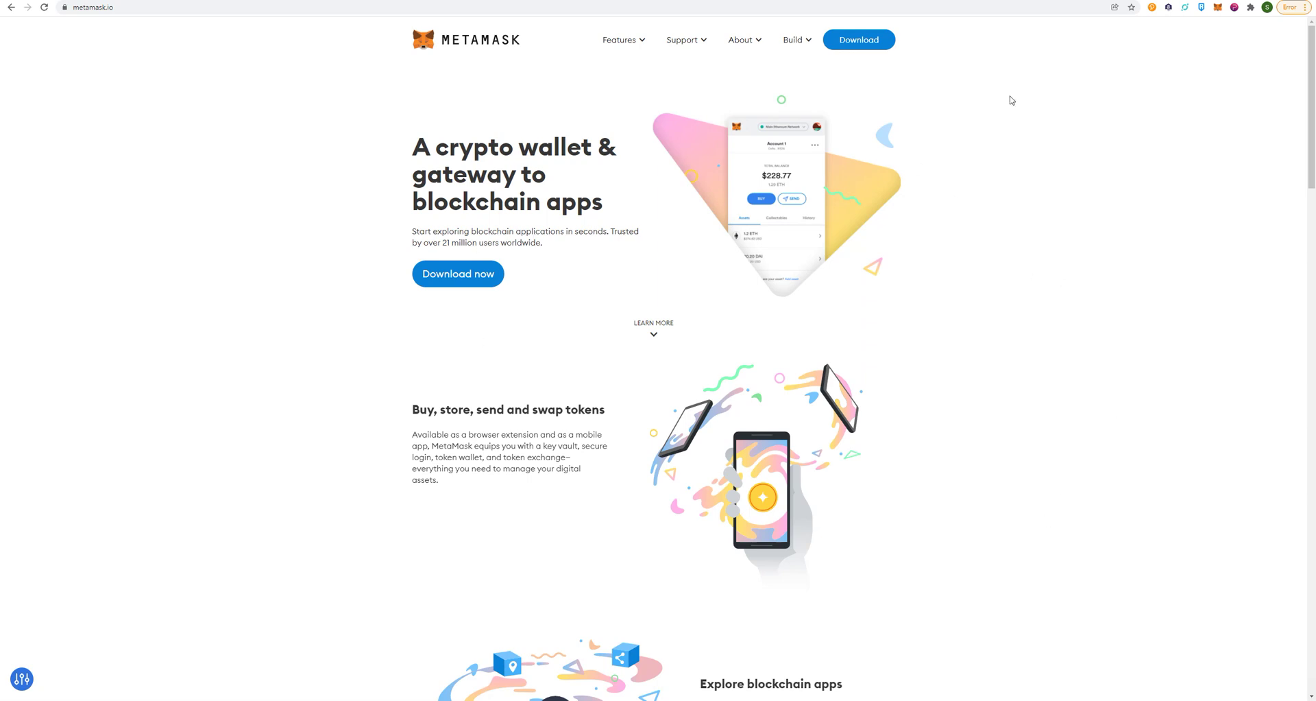
Step: Connect the Ledger Nano X to MetaMask as a hardware wallet to list its accounts
left_click(1218, 9)
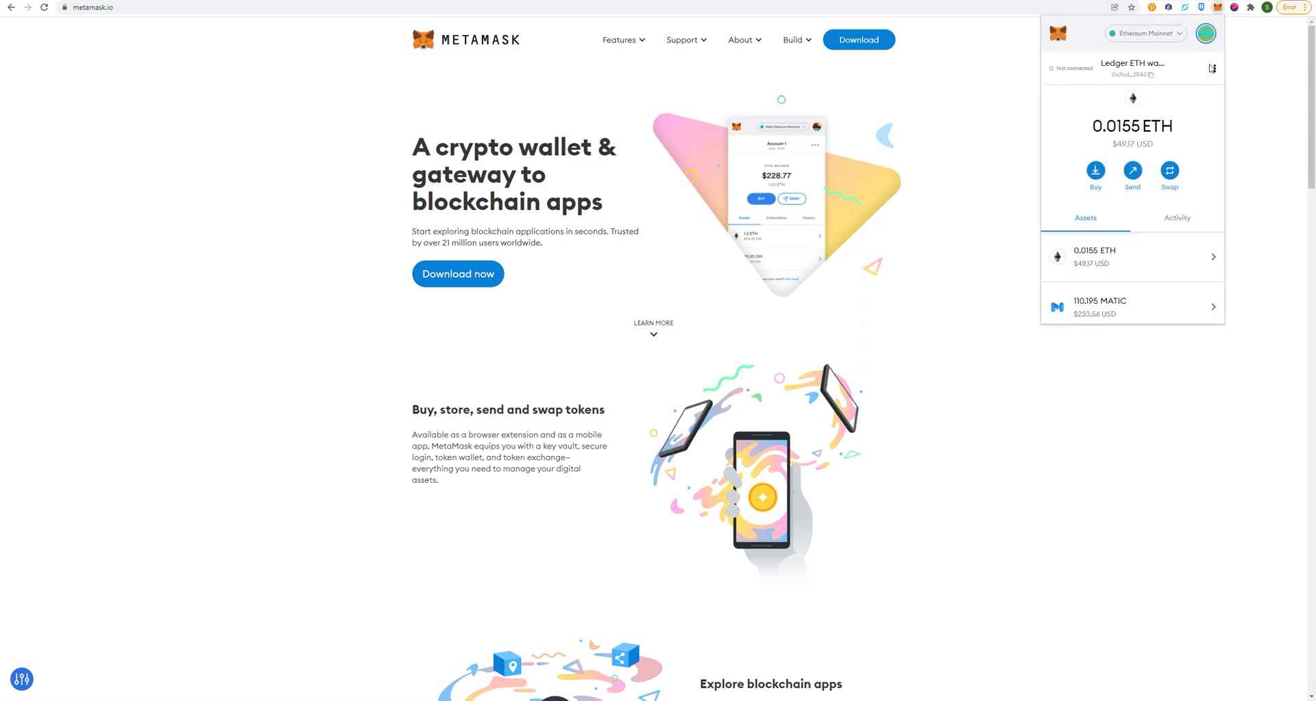
left_click(1205, 38)
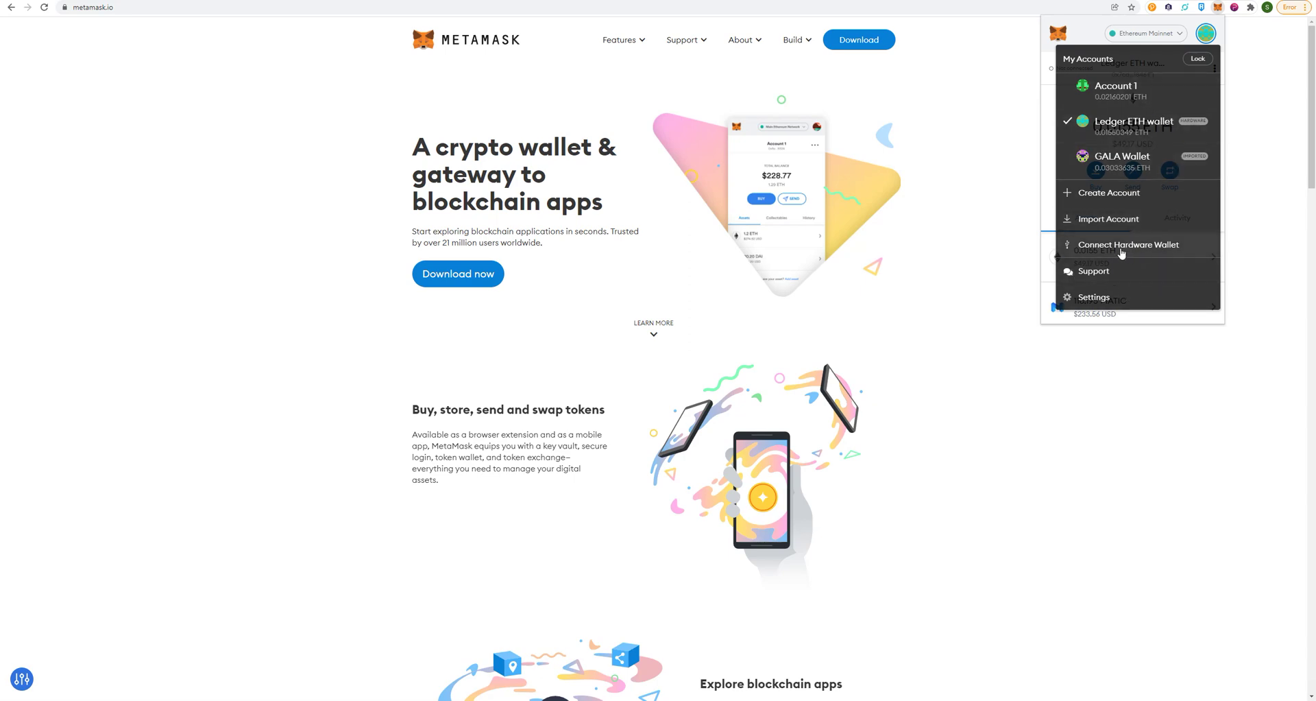
left_click(1121, 245)
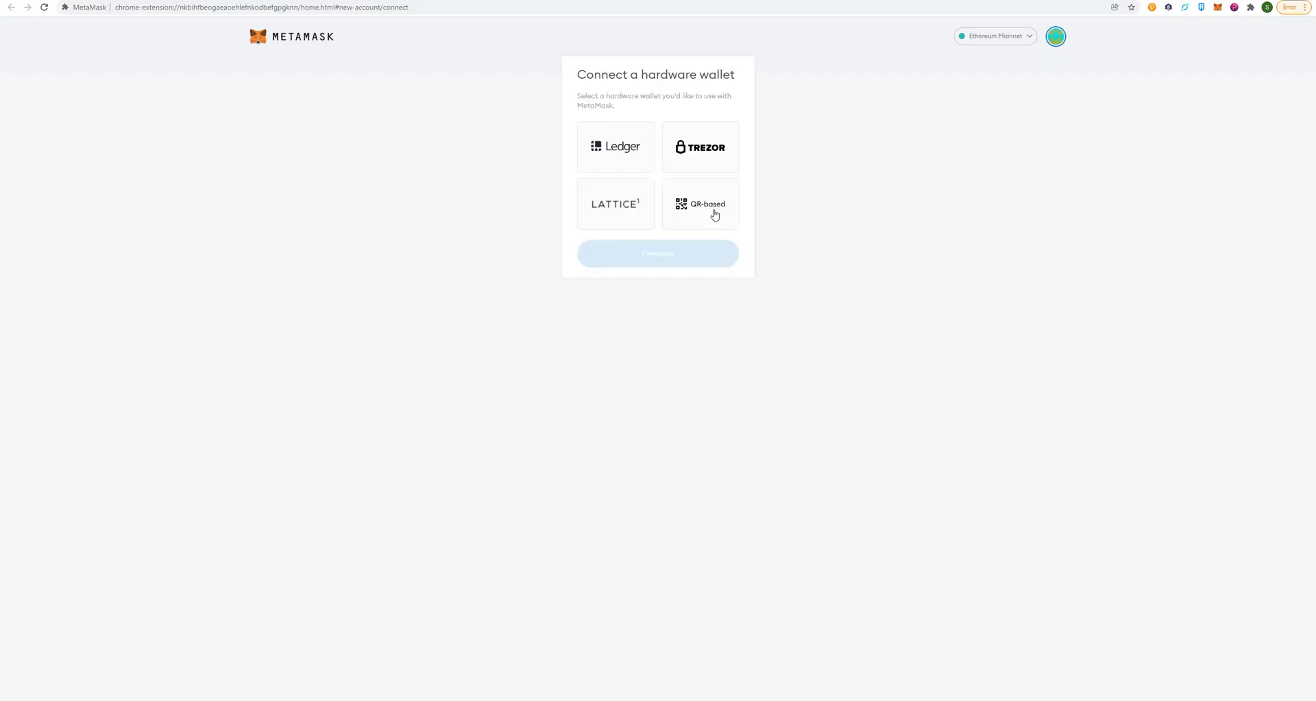
left_click(629, 148)
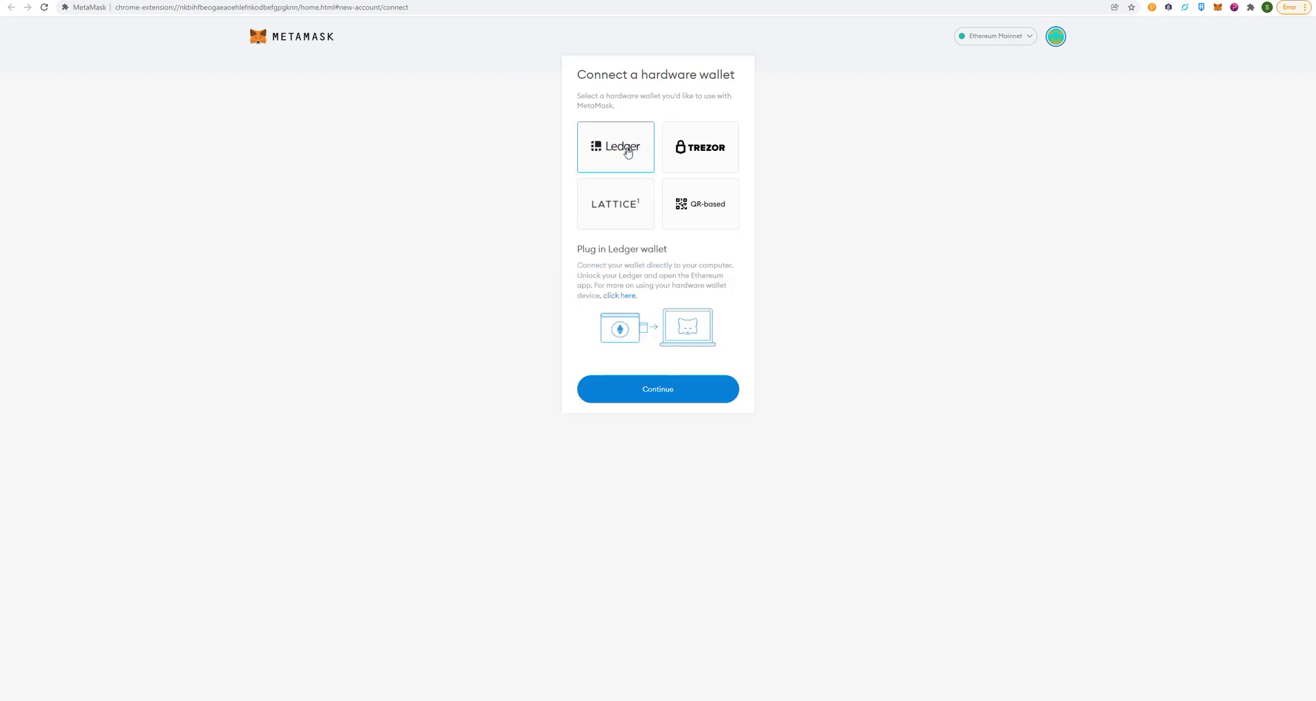
left_click(644, 390)
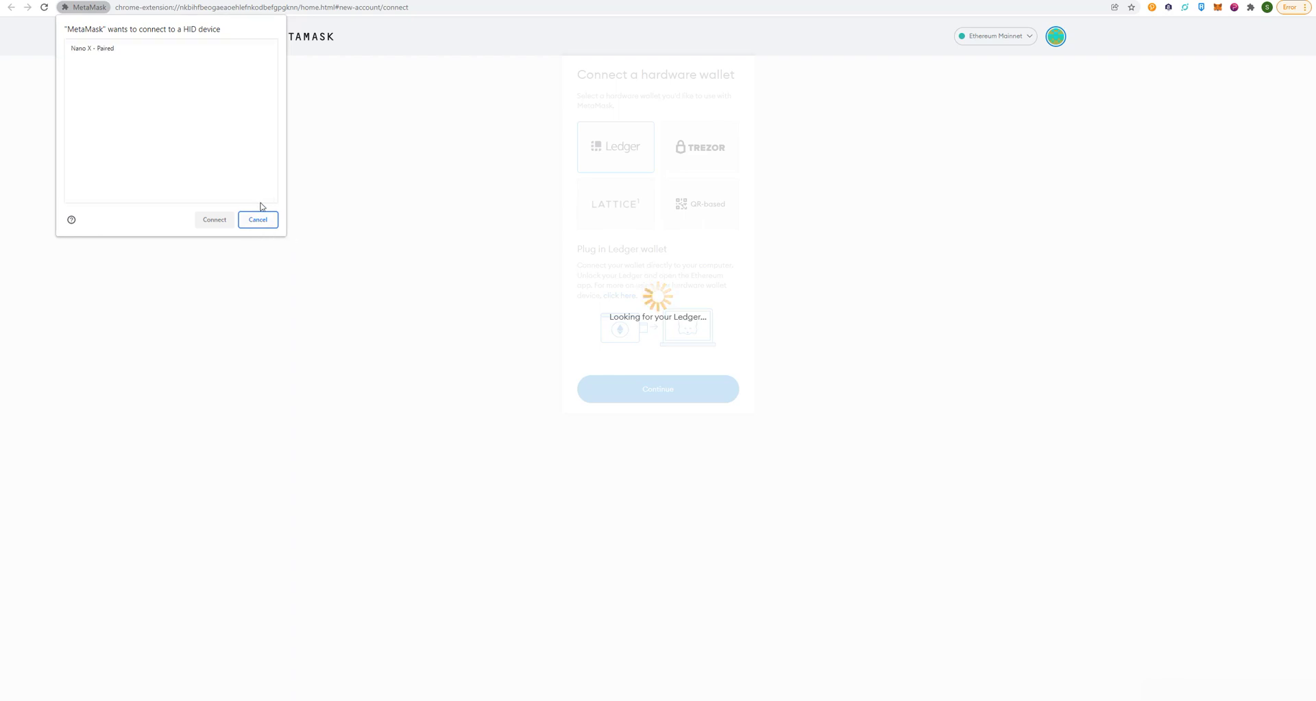
left_click(92, 50)
left_click(218, 220)
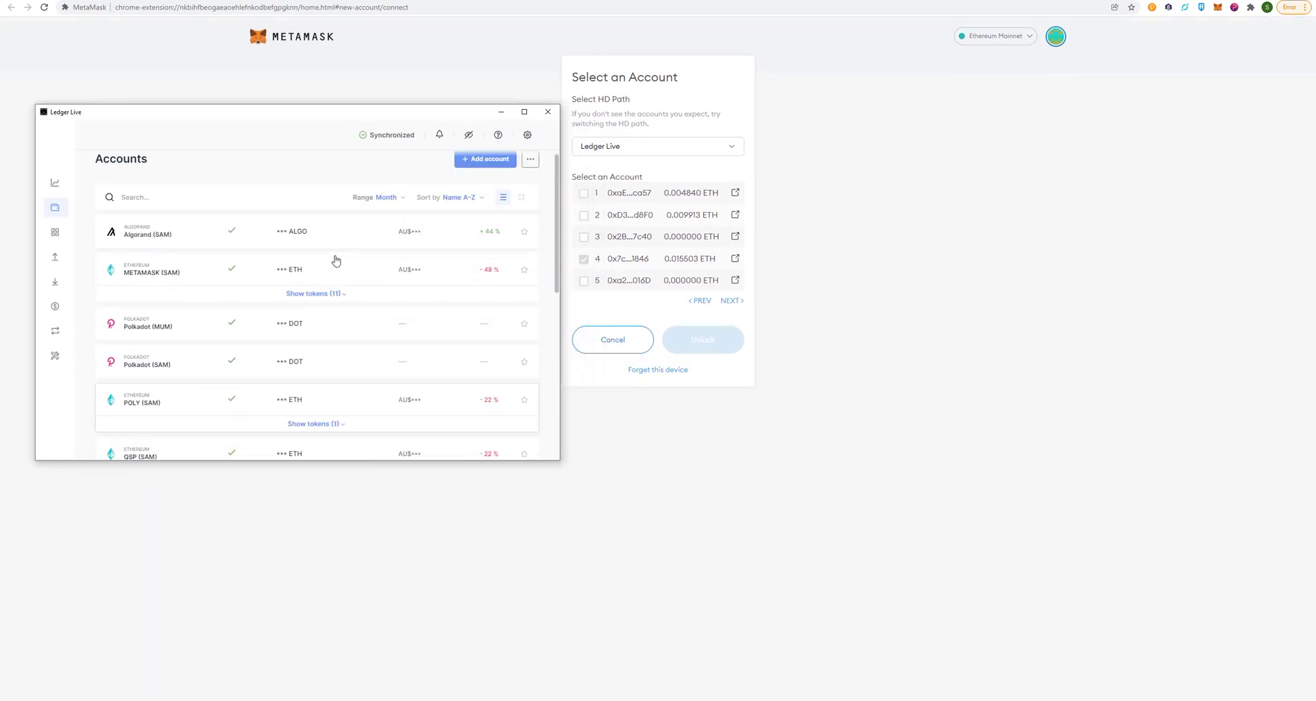
Step: Show and highlight the POLY (SAM) account's receive address in Ledger Live
scroll(323, 405, "down", 1)
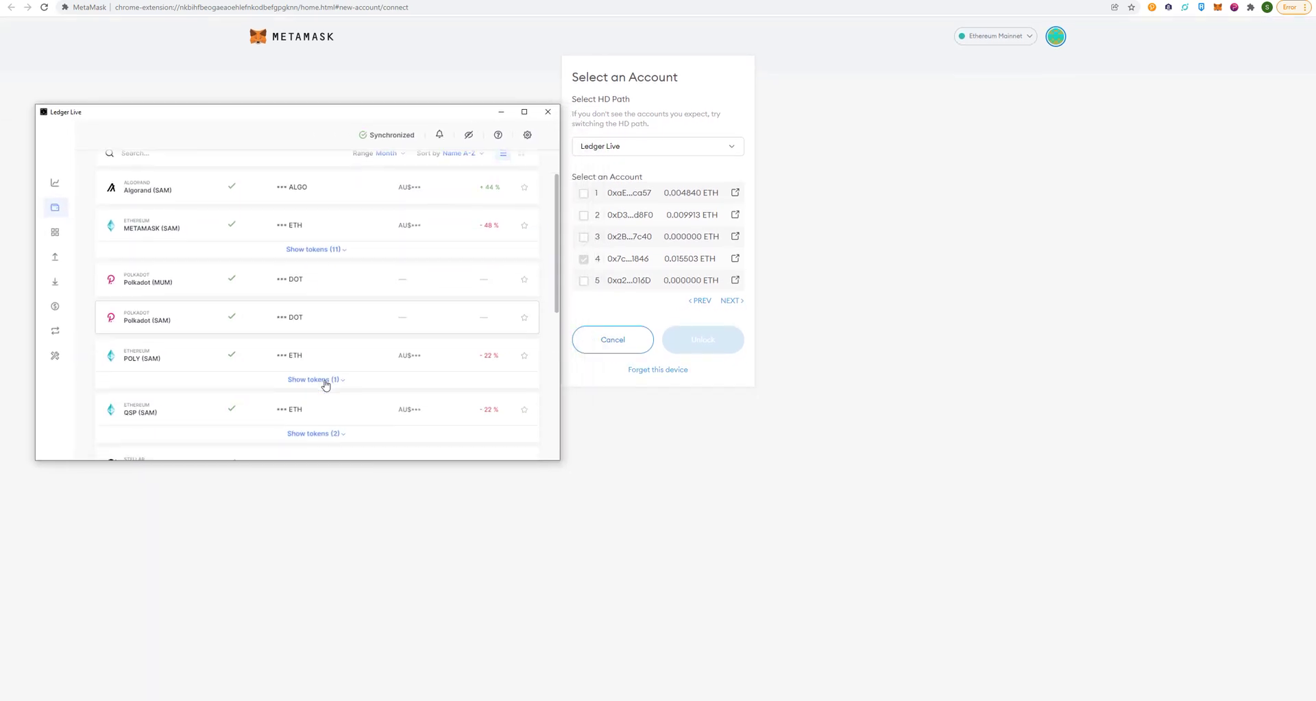
left_click(249, 357)
left_click(473, 176)
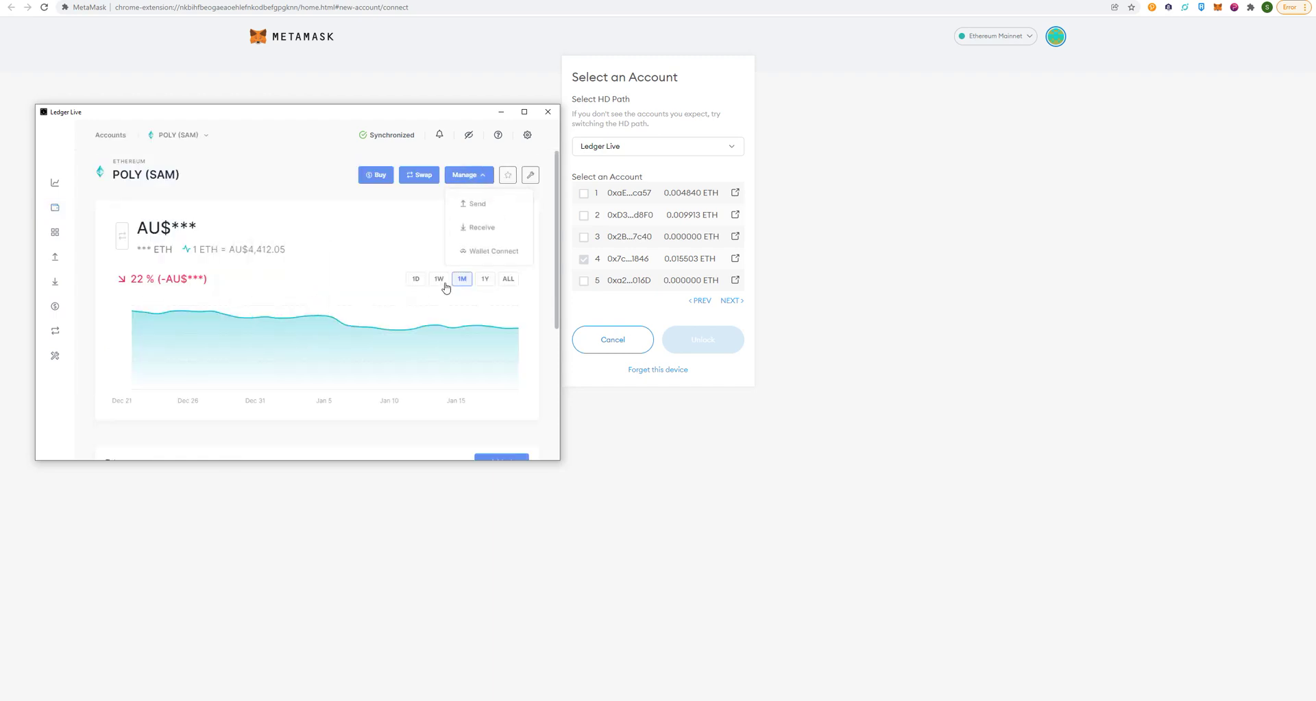
left_click(481, 227)
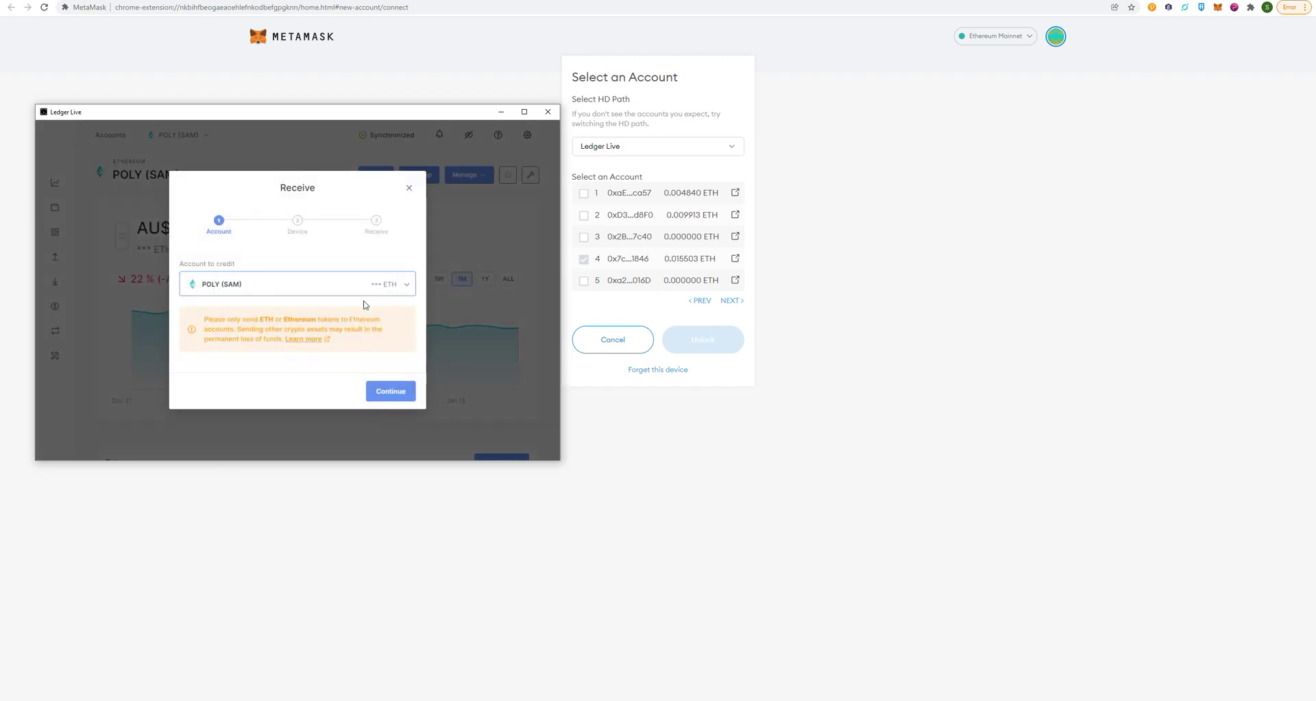
left_click(389, 391)
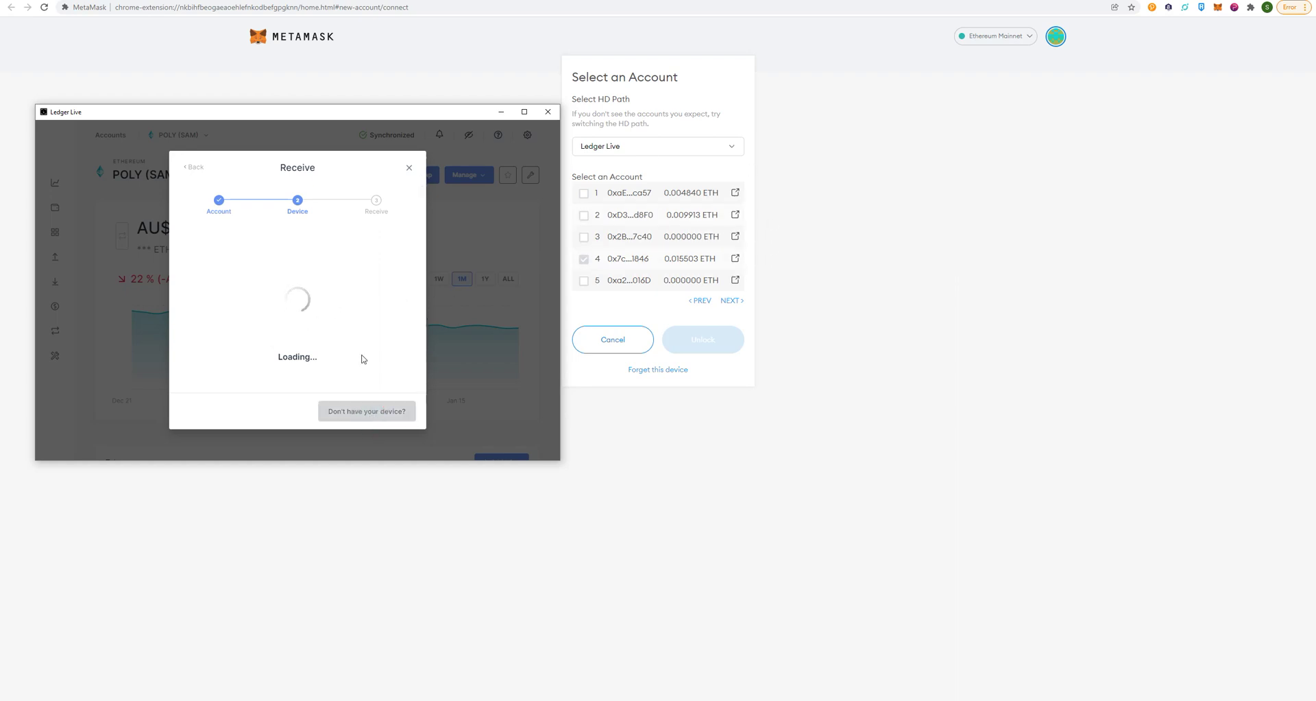
left_click_drag(198, 271, 372, 292)
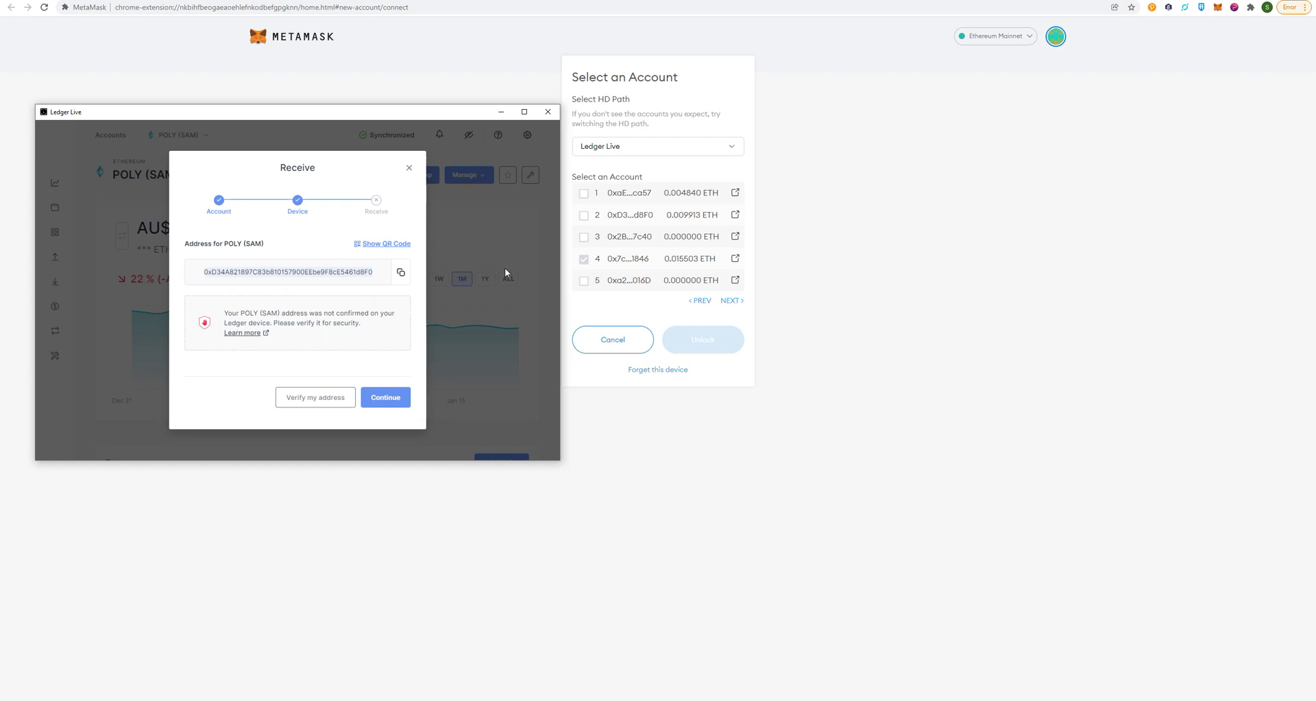
left_click(257, 289)
Step: Unlock Ledger account 2 into MetaMask and confirm Ledger 2 lists 0.0099 ETH
left_click(587, 213)
left_click(584, 214)
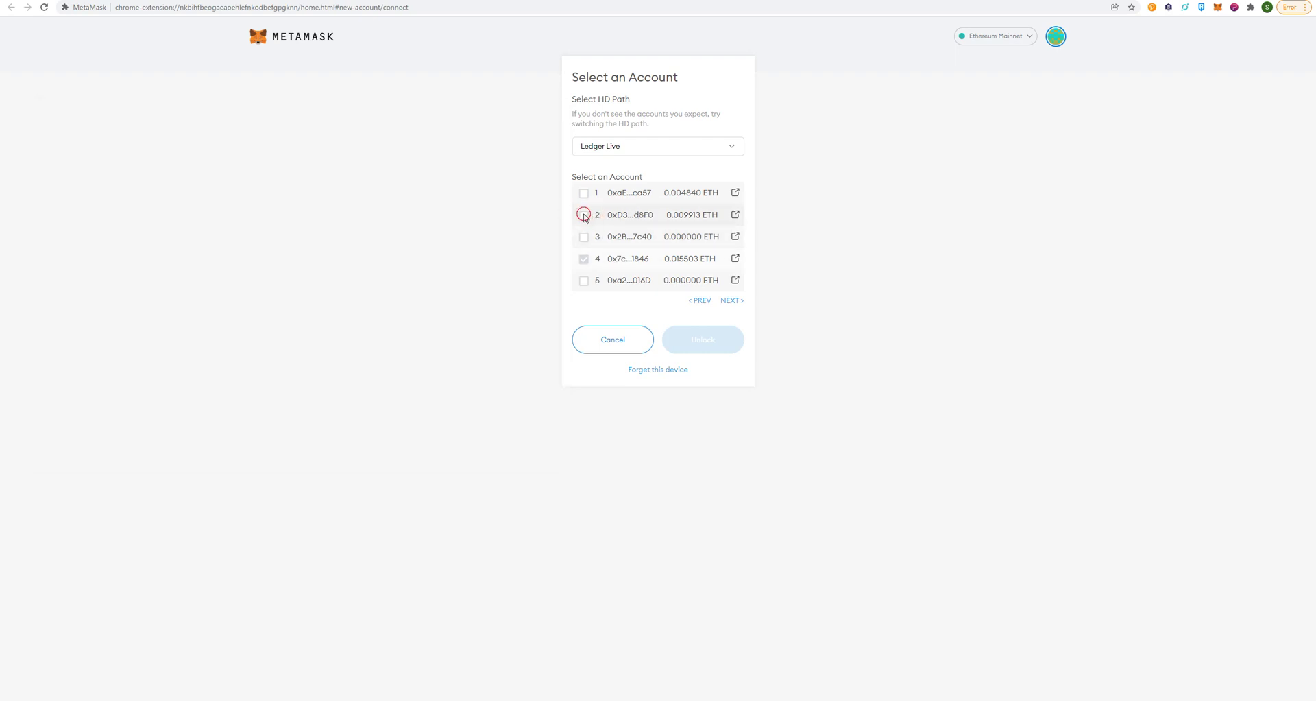
left_click(694, 342)
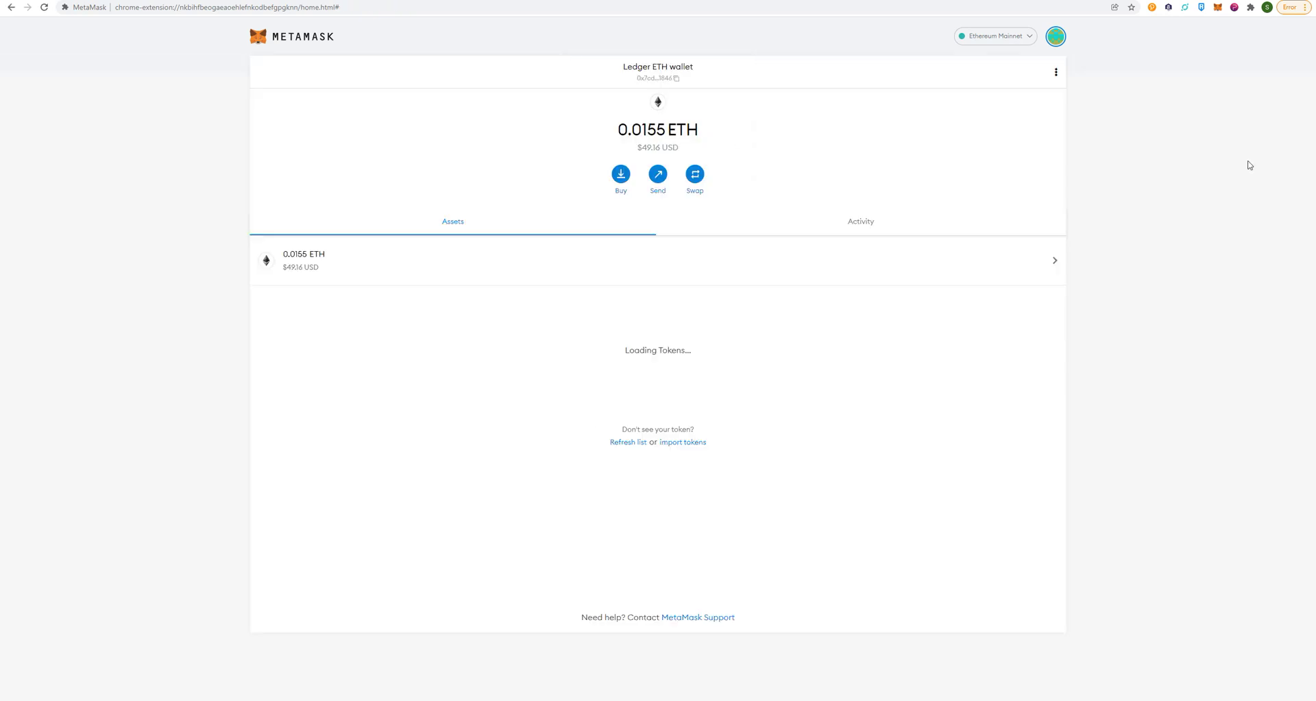
left_click(1217, 8)
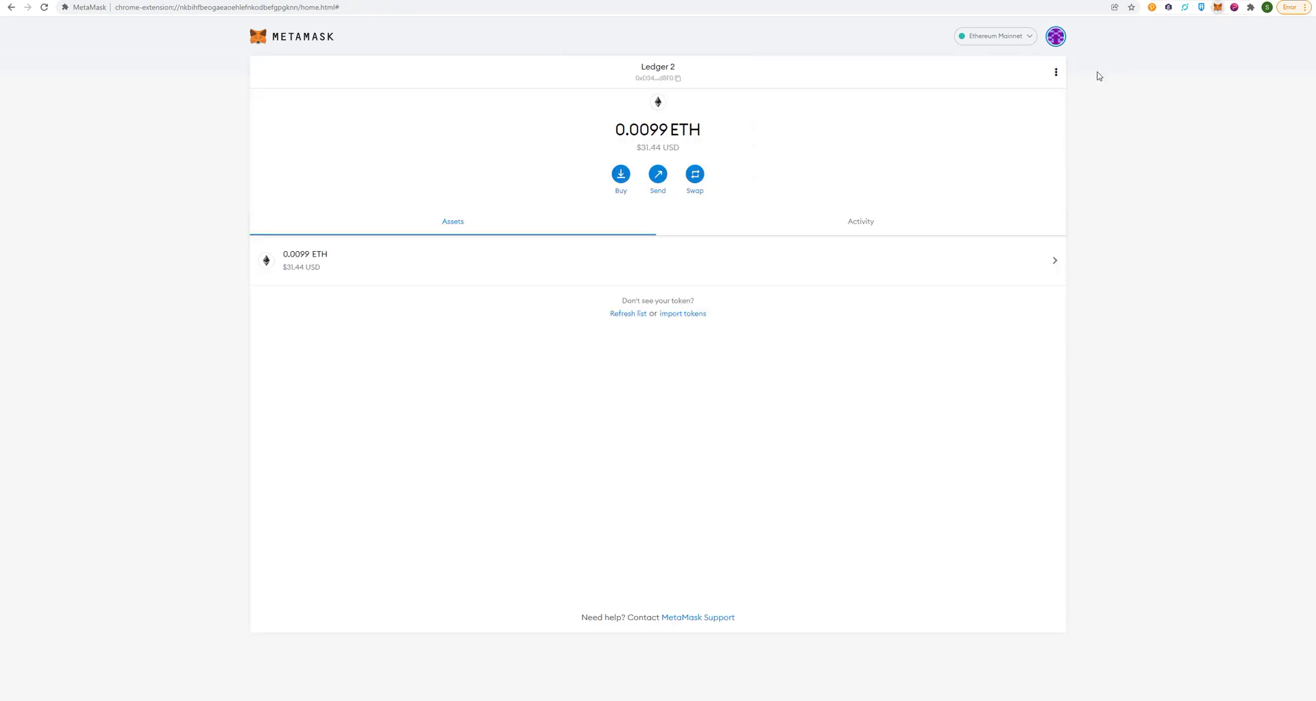
left_click(1205, 34)
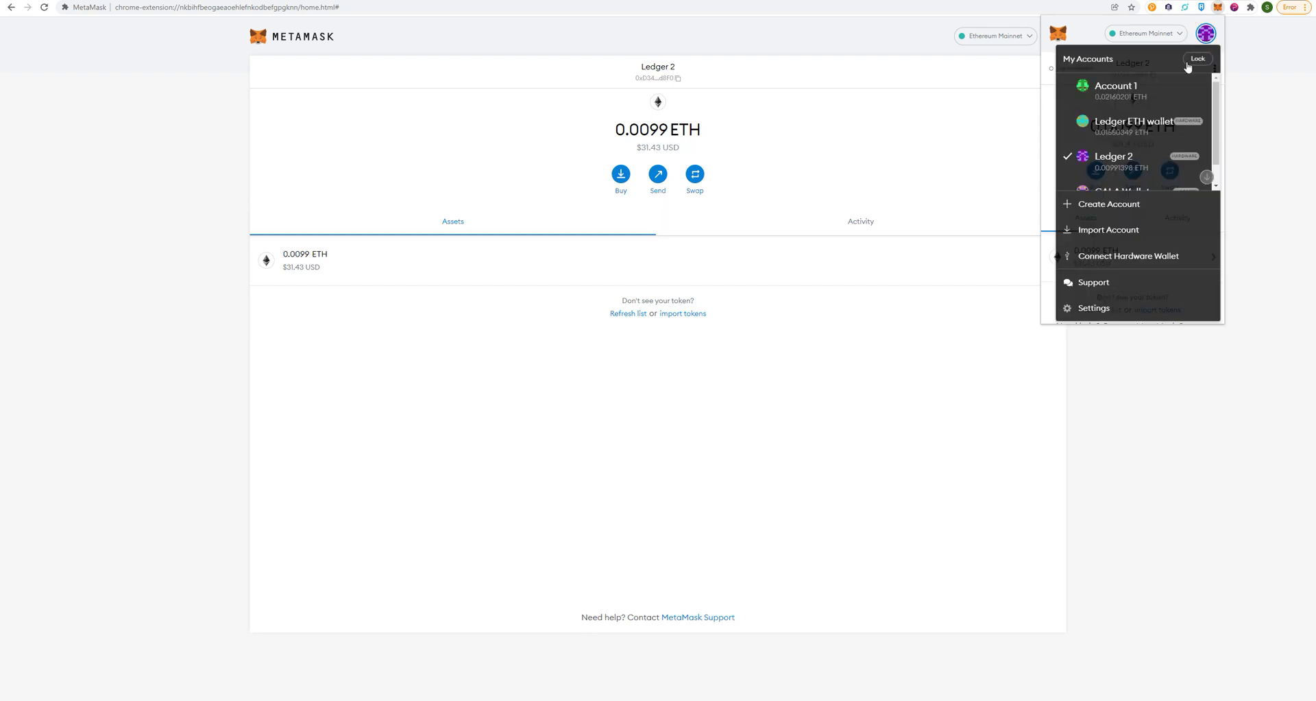
scroll(1136, 139, "down", 2)
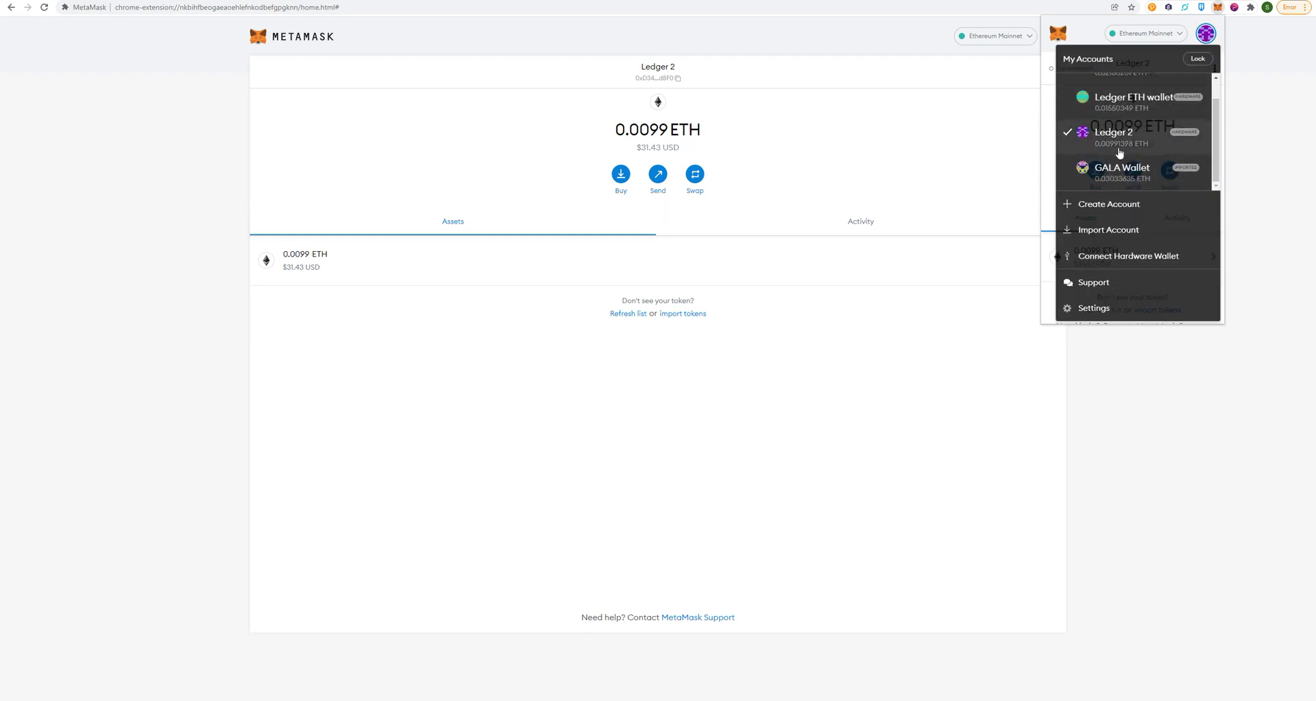
left_click(957, 142)
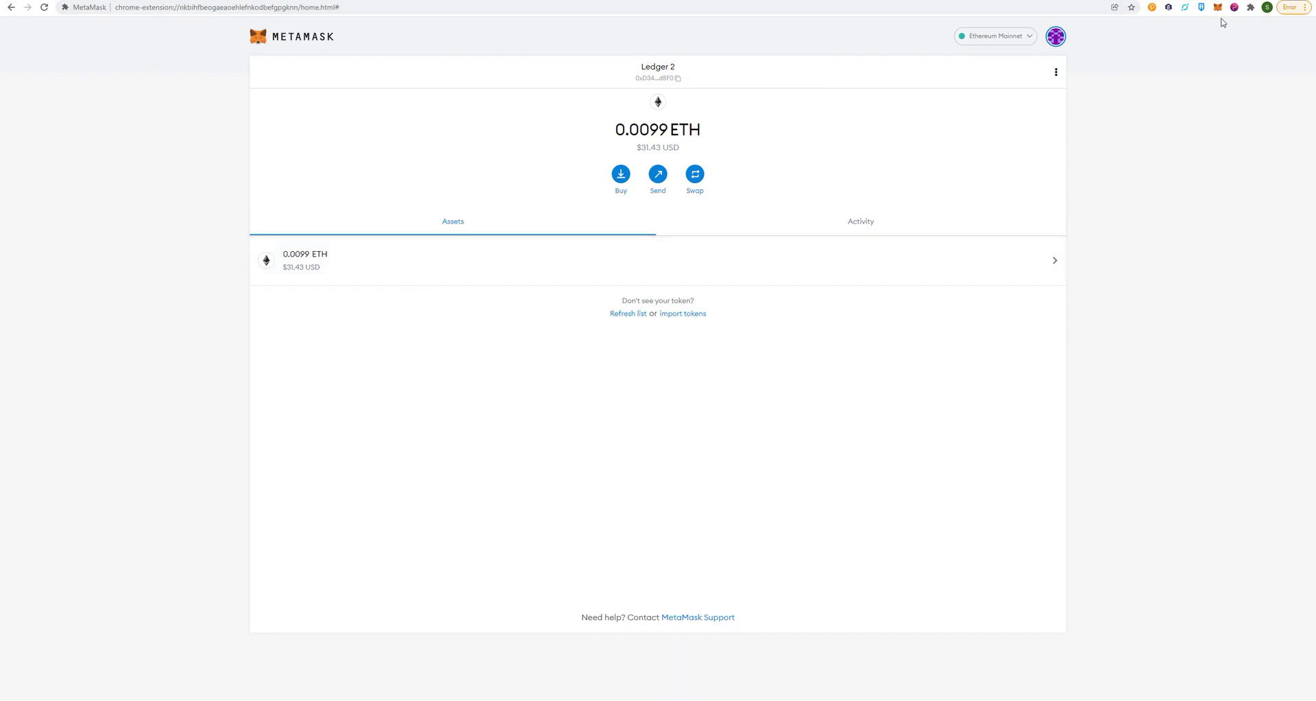
left_click(1010, 38)
Step: Check the Avalanche setup article, then select the listed Avalanche Mainnet C-Chain network
left_click(1007, 284)
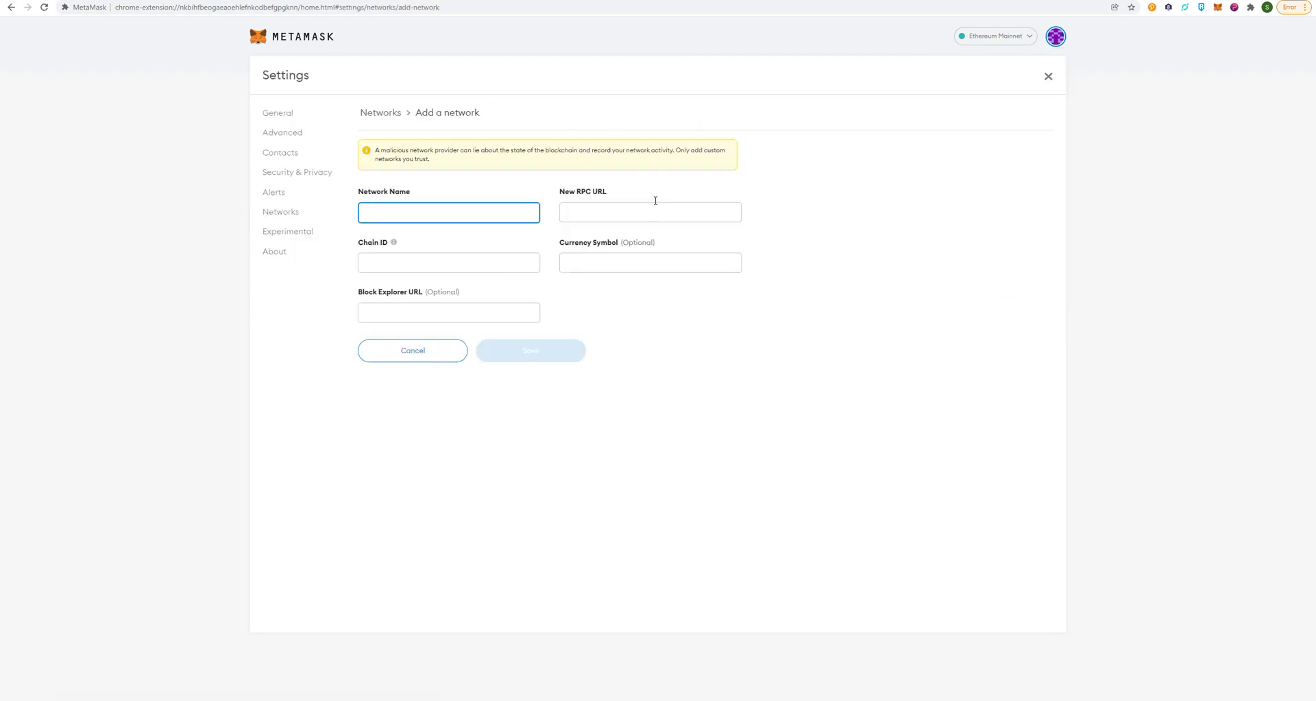
key("alt+Tab")
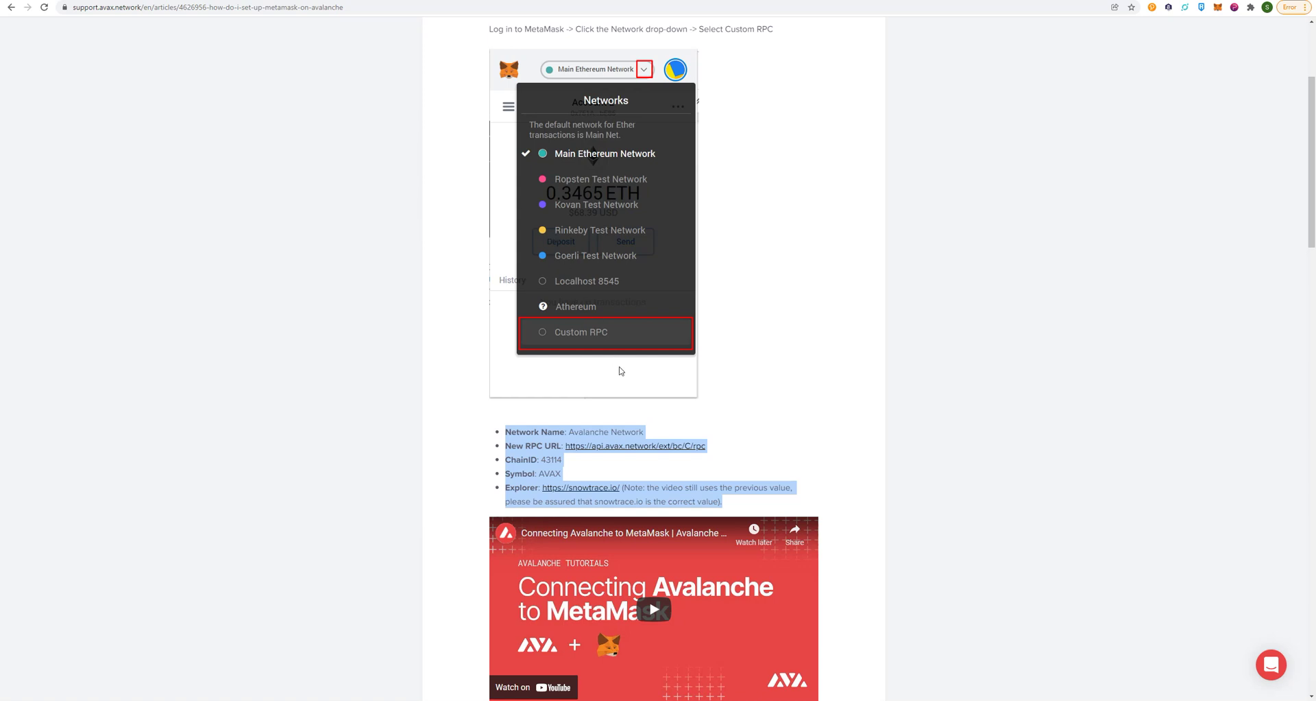
scroll(621, 370, "down", 1)
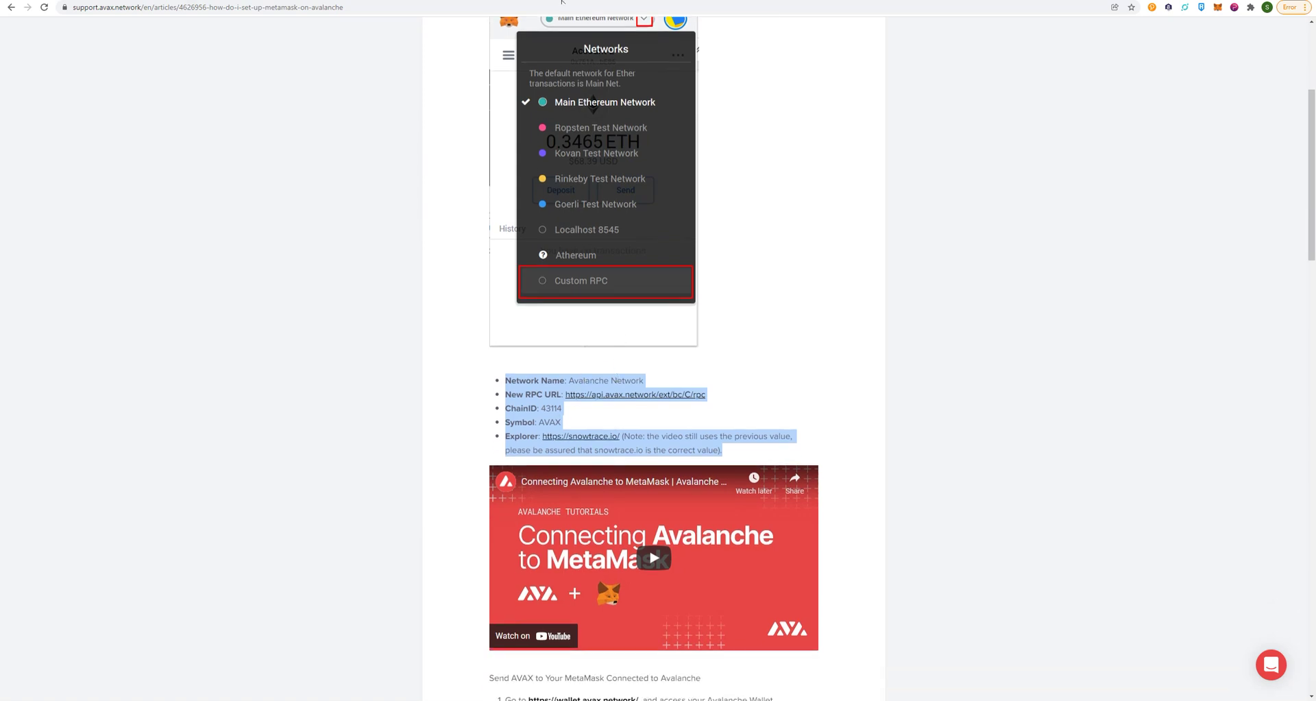
key("alt+Tab")
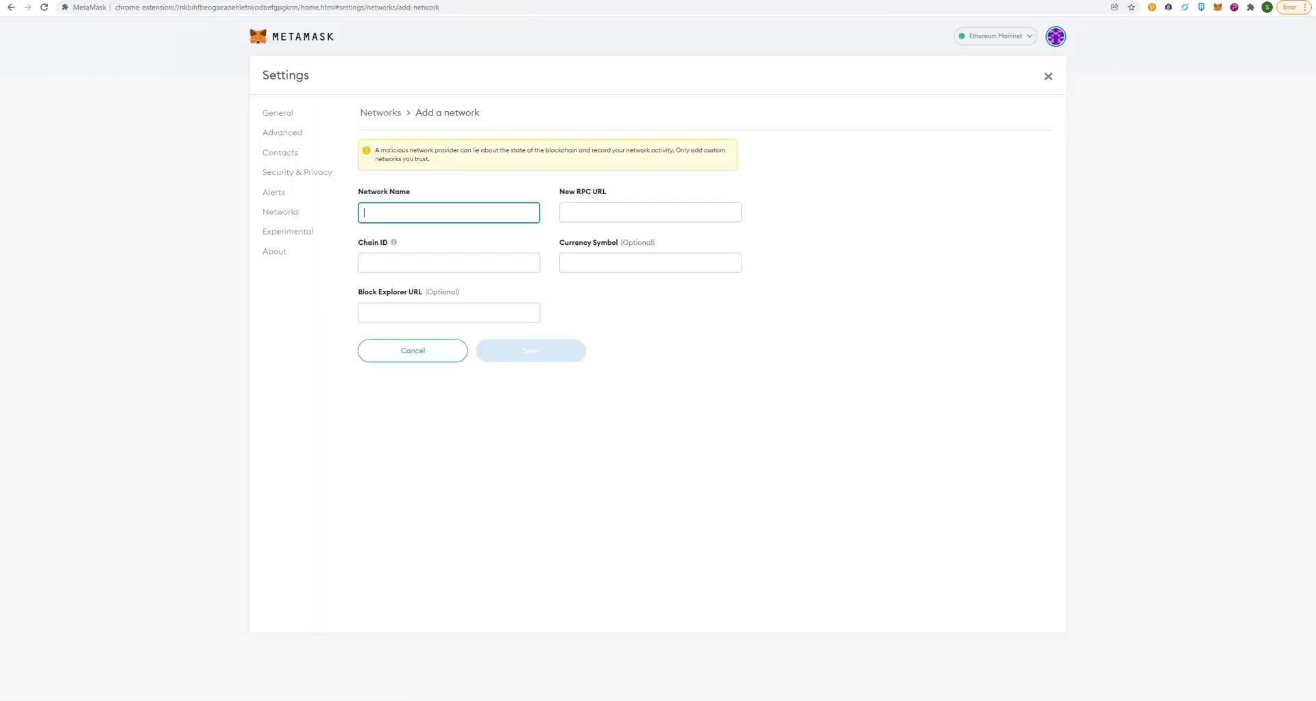
left_click(1003, 39)
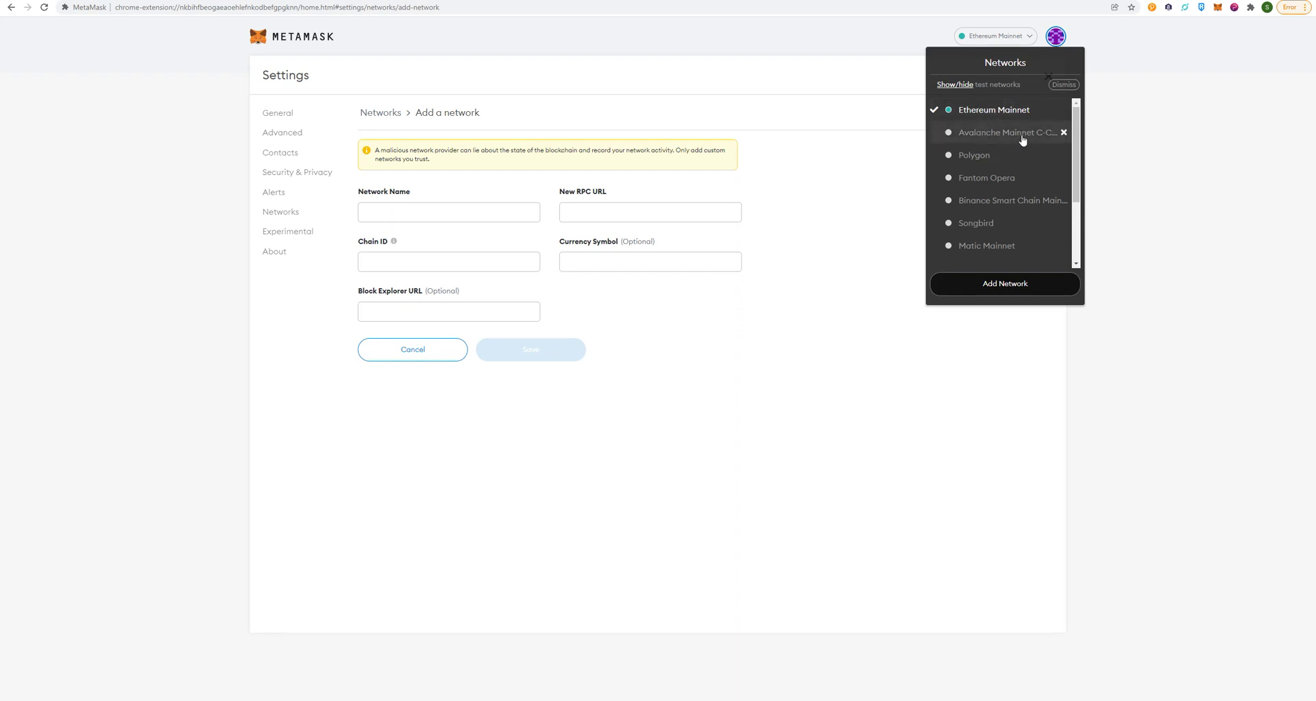
left_click(1022, 139)
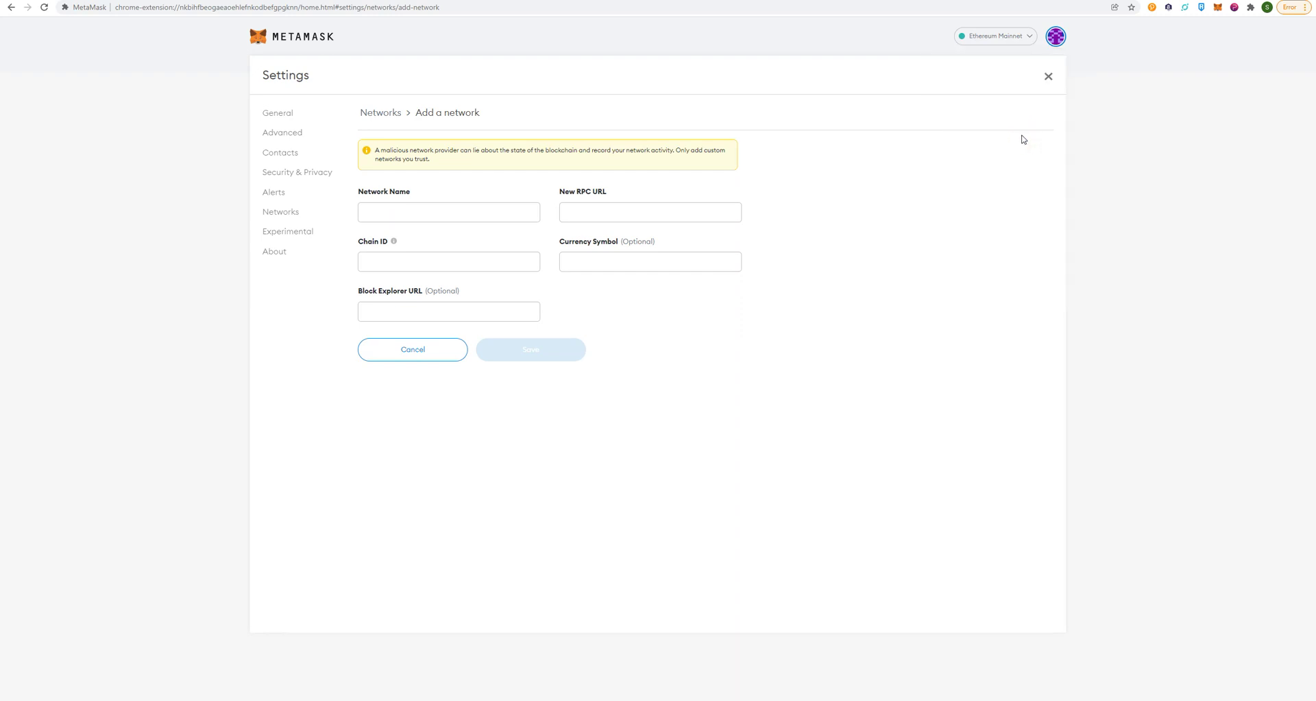
Step: Check Ledger 2's 0 AVAX balance on Avalanche and copy its account address
left_click(1218, 8)
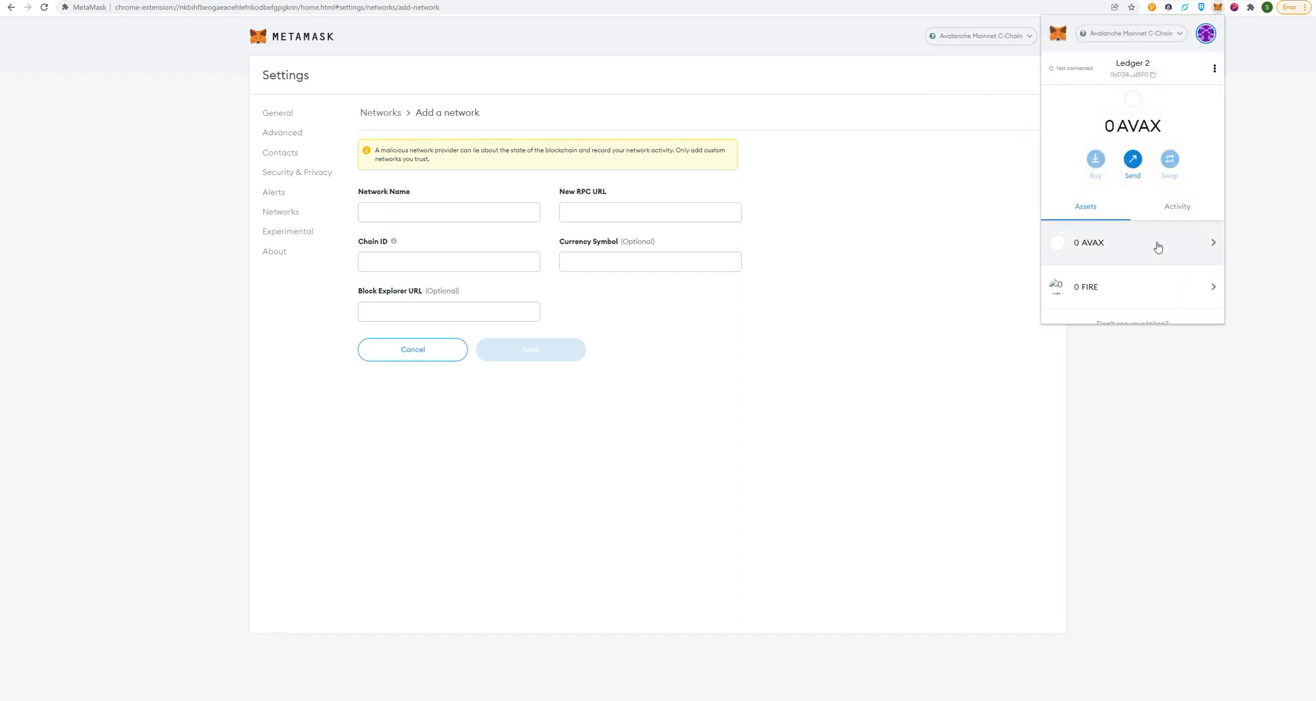
scroll(1155, 244, "down", 1)
scroll(1155, 206, "up", 1)
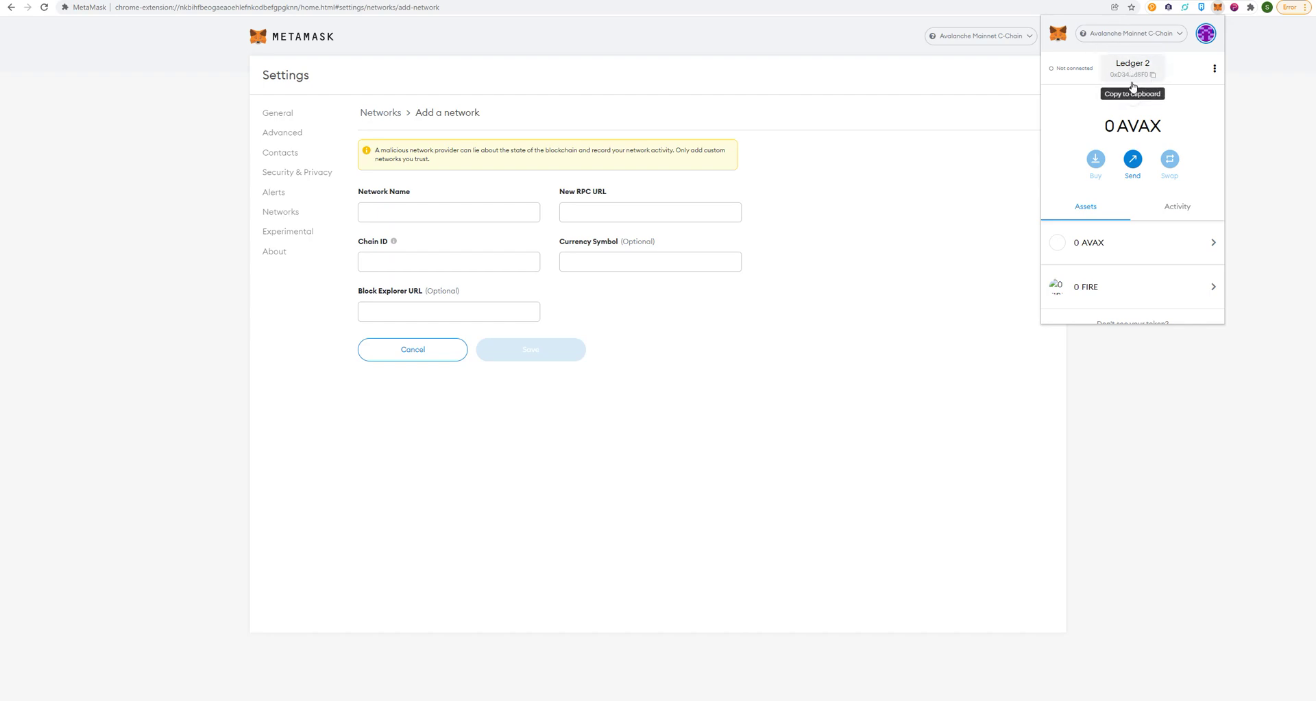
left_click(1131, 69)
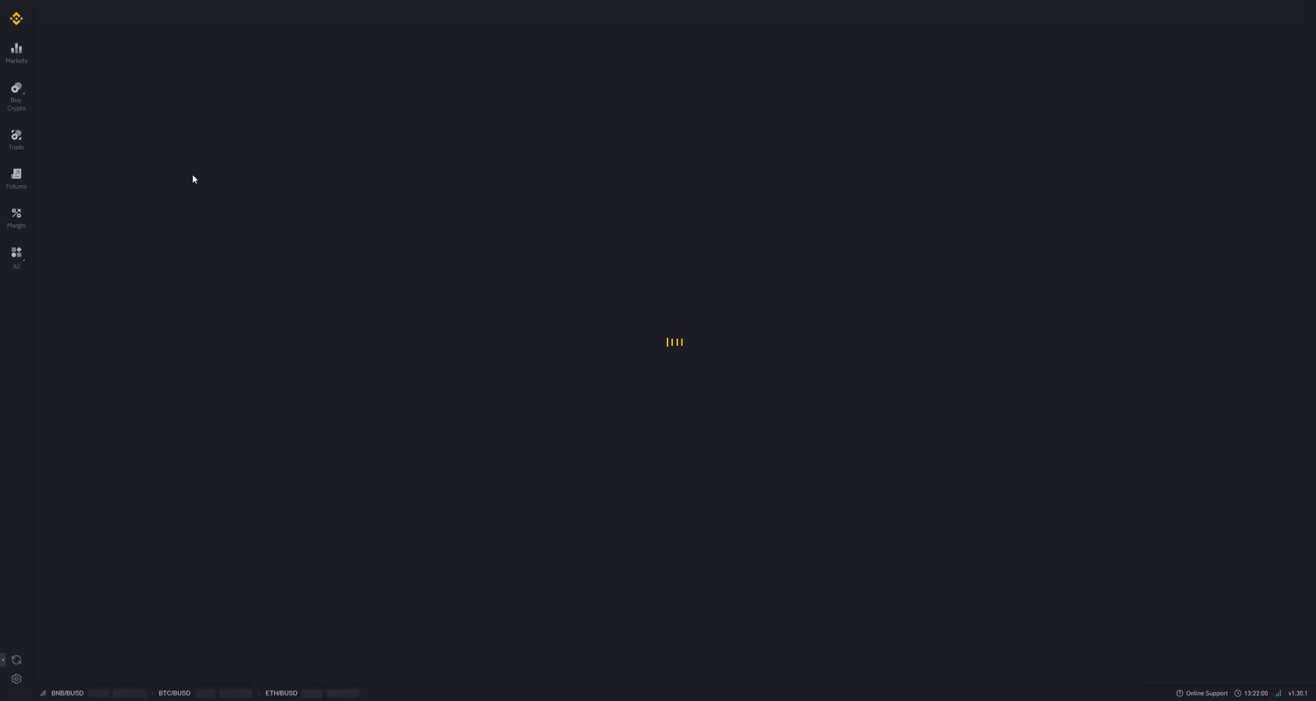
Step: Go to Binance's Fiat and Spot balances and search the coins for 'av'
left_click(23, 252)
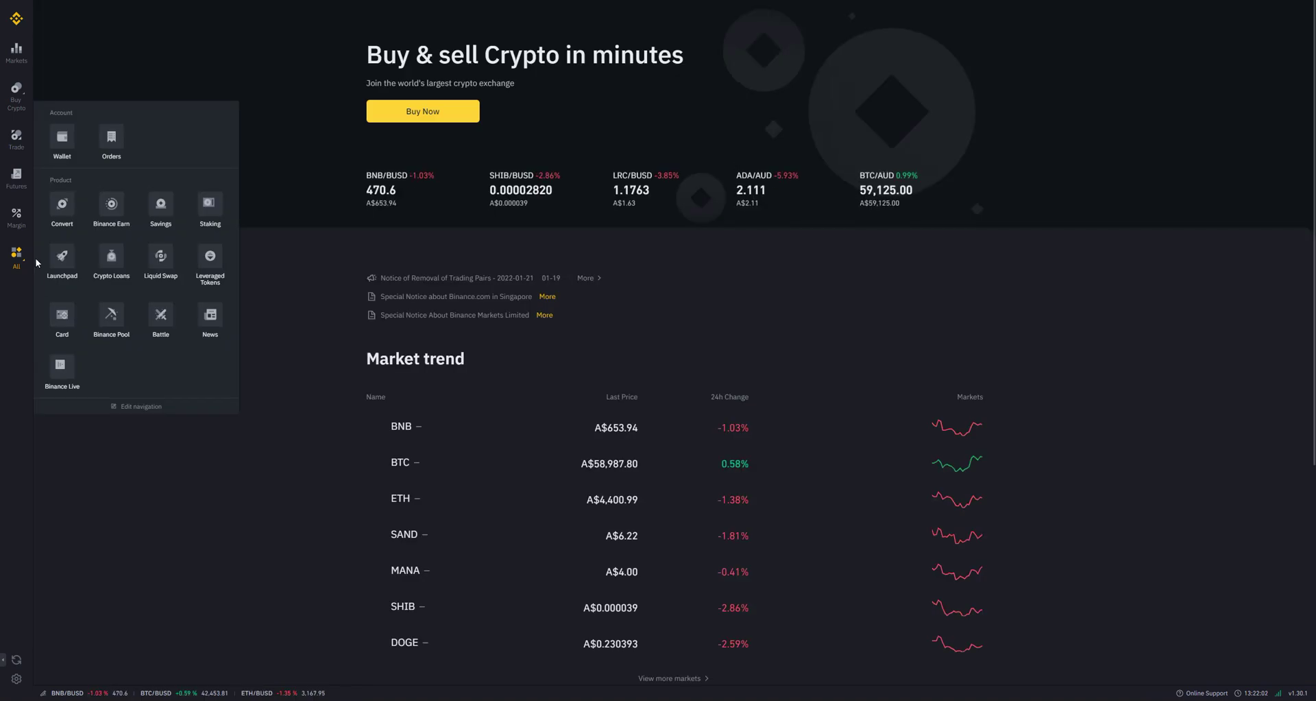
left_click(62, 133)
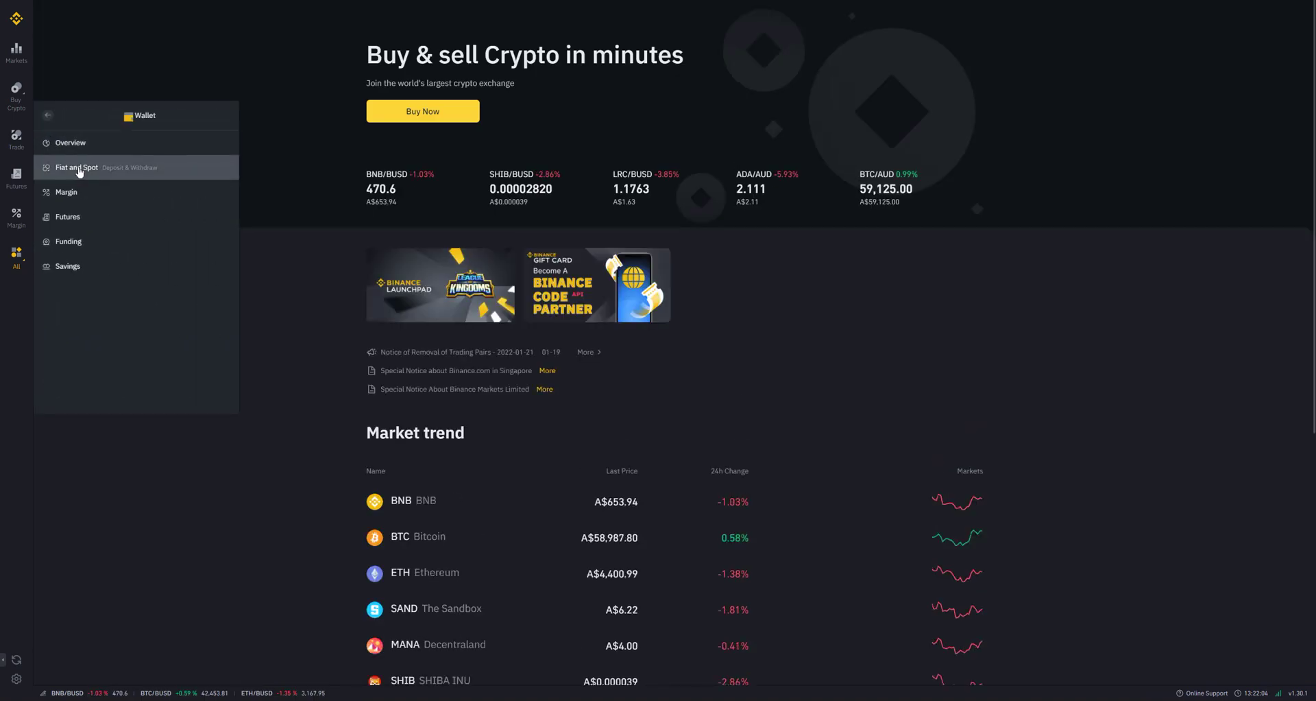
left_click(78, 169)
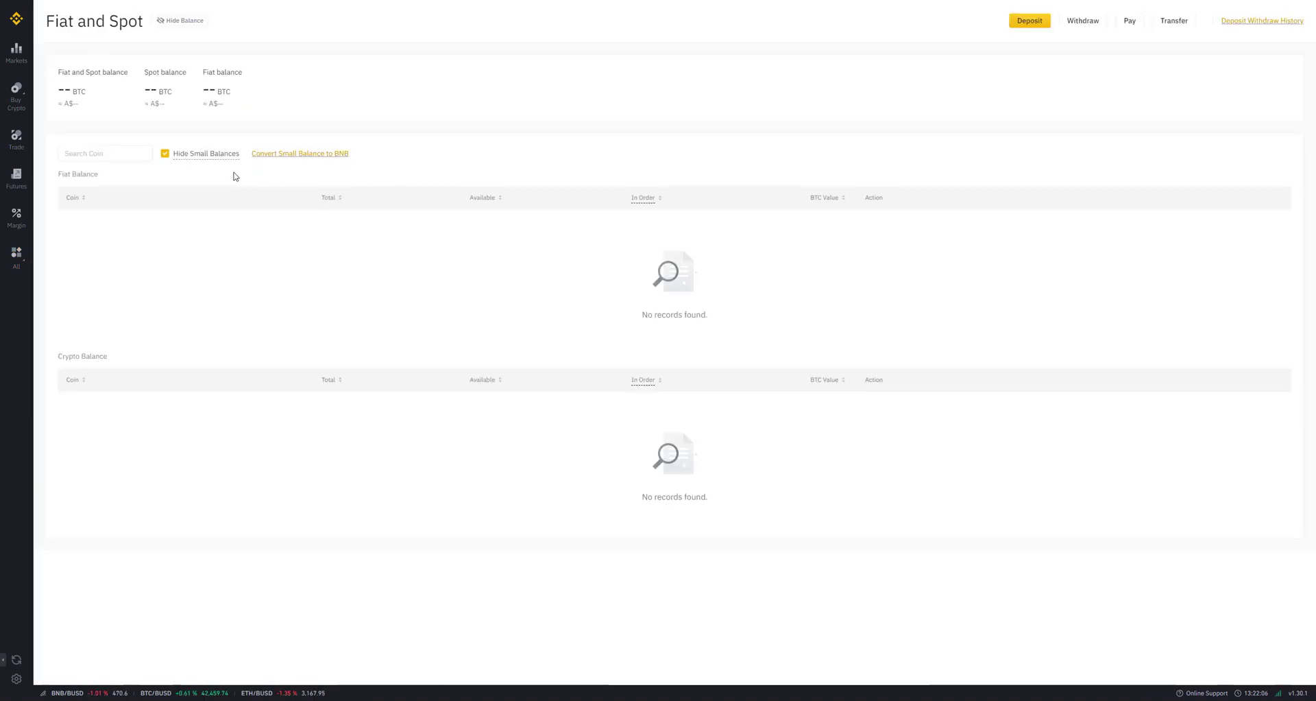
left_click(127, 152)
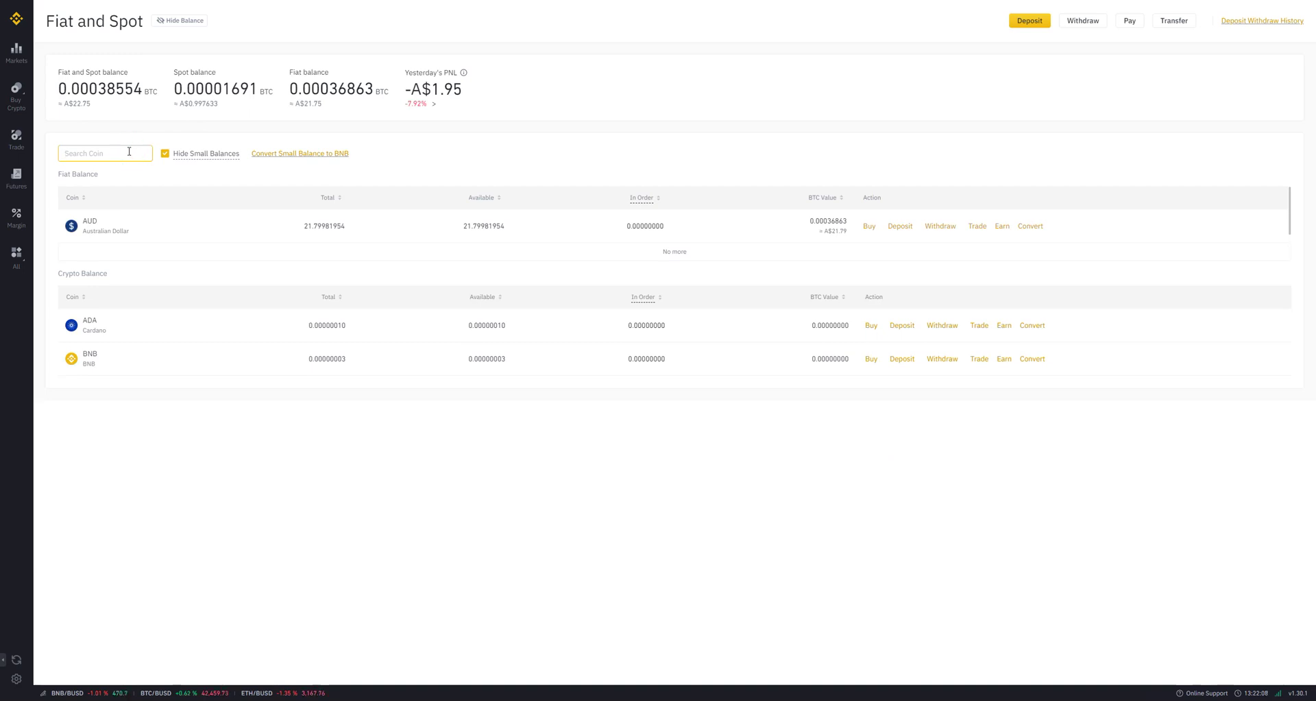
type("ava")
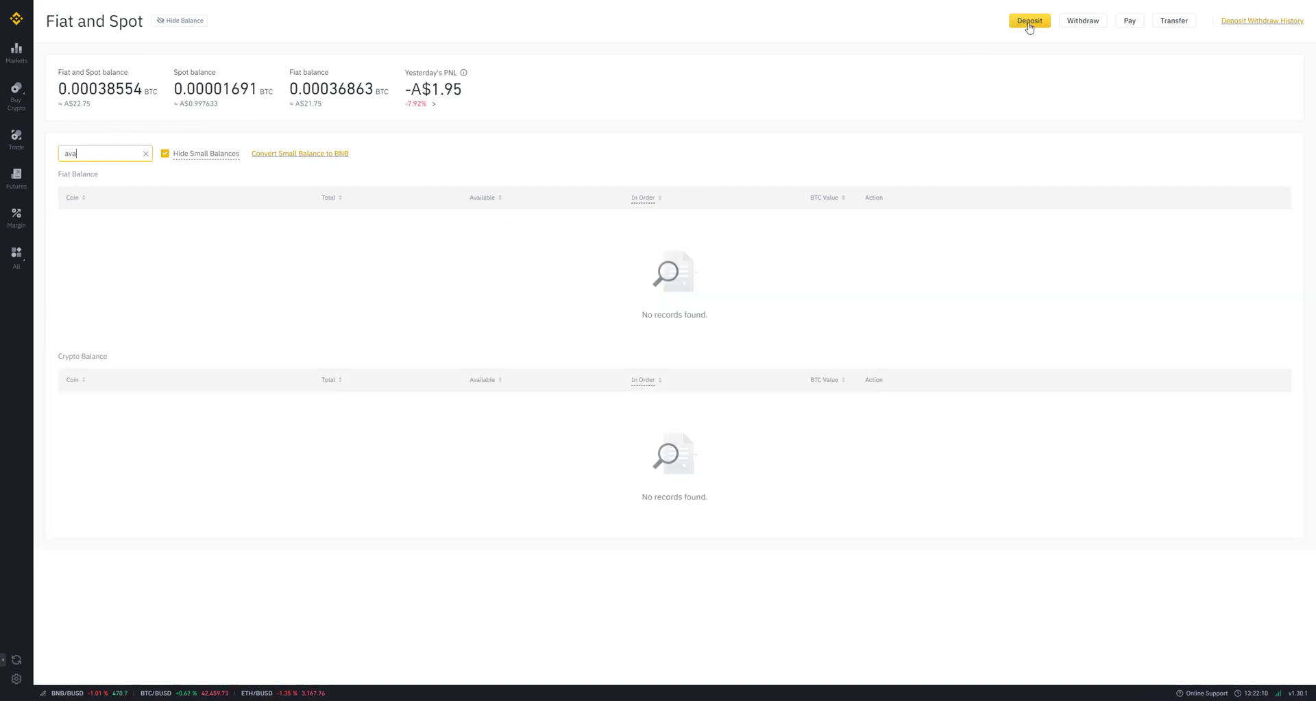
Step: Begin a crypto withdrawal and pick AVAX from the coin list by searching 'avax'
left_click(1068, 25)
left_click(575, 88)
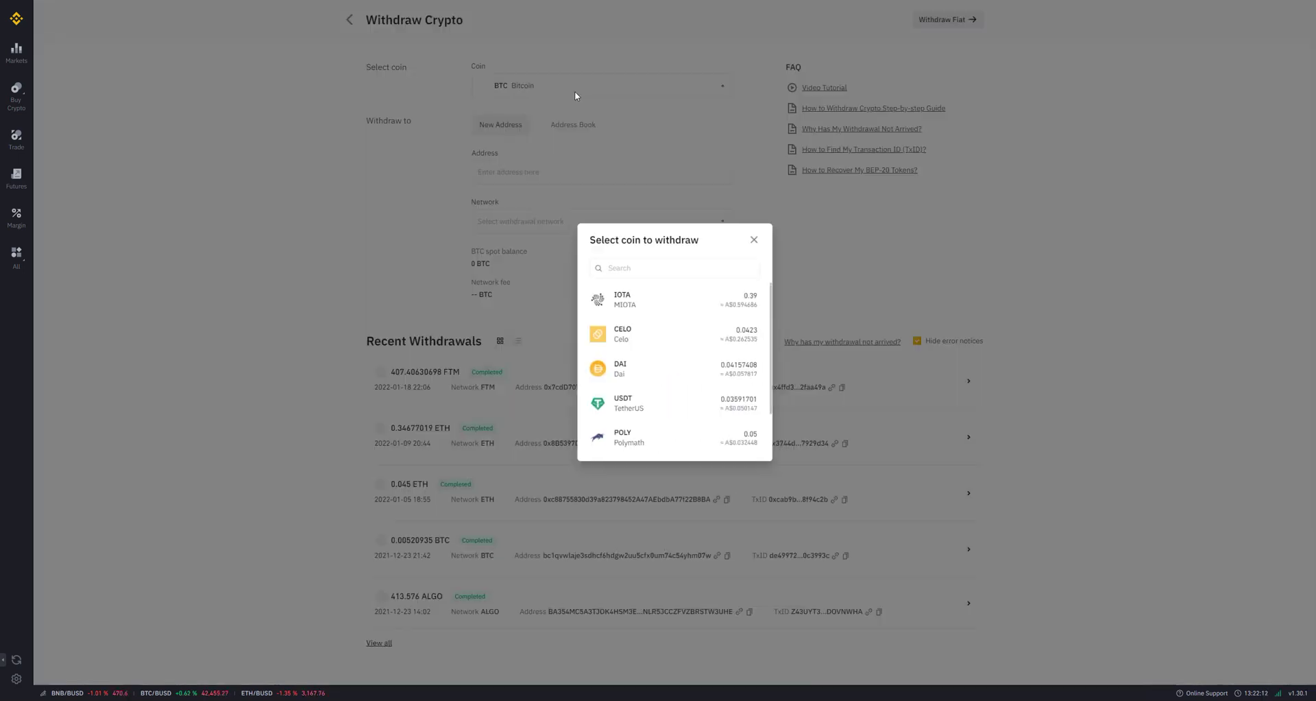
type("avax")
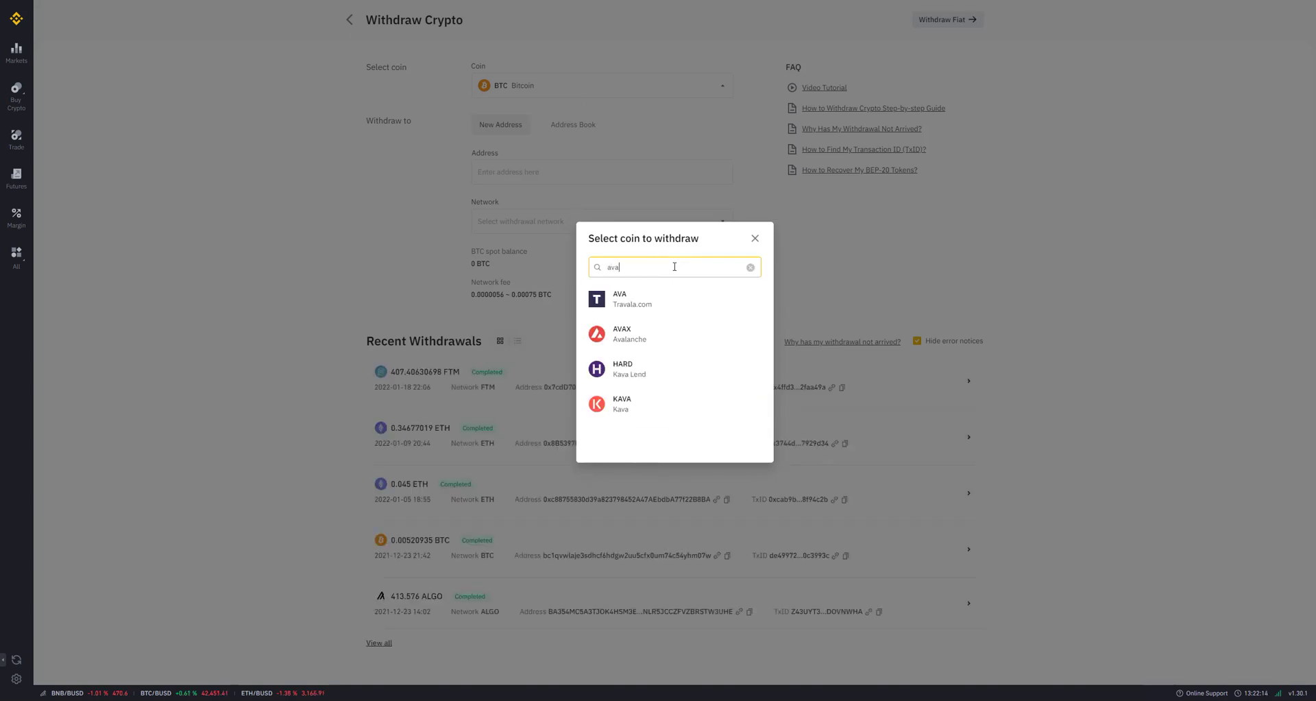
left_click(615, 300)
left_click(573, 178)
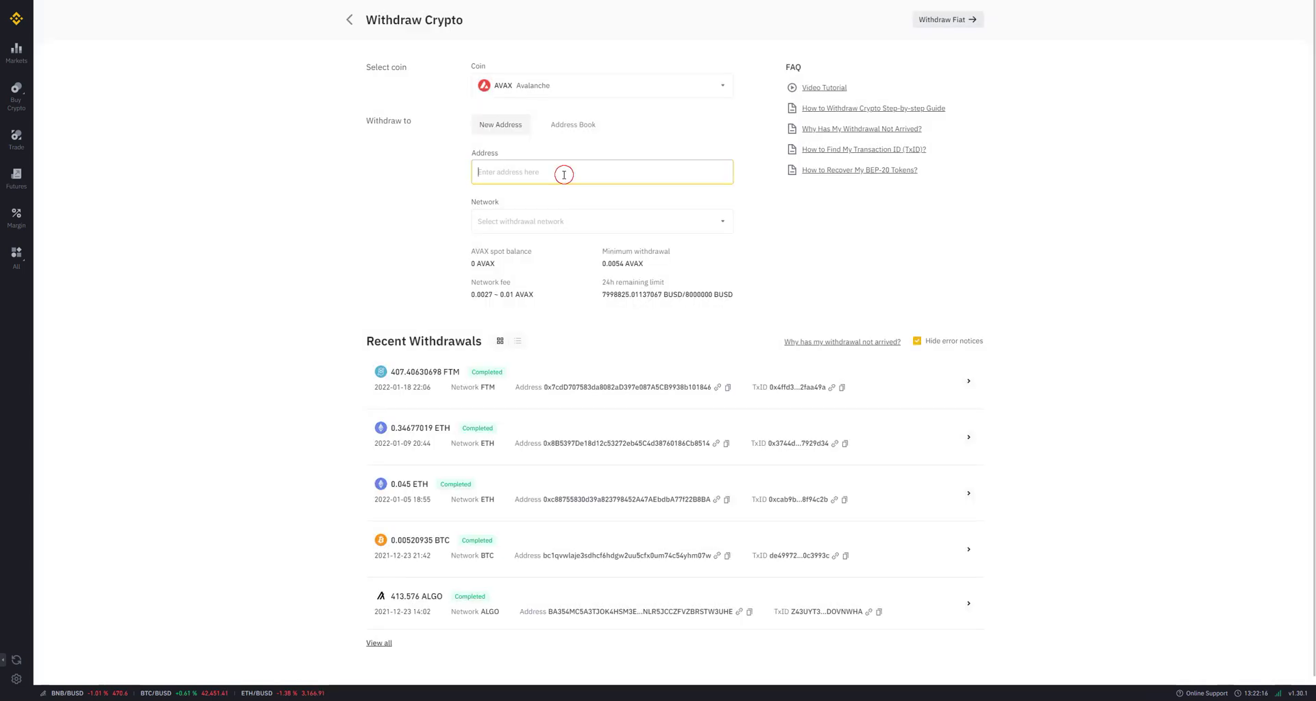
Step: Paste the Ledger 2 address copied from MetaMask into Binance's withdrawal Address field
mouse_move(267, 691)
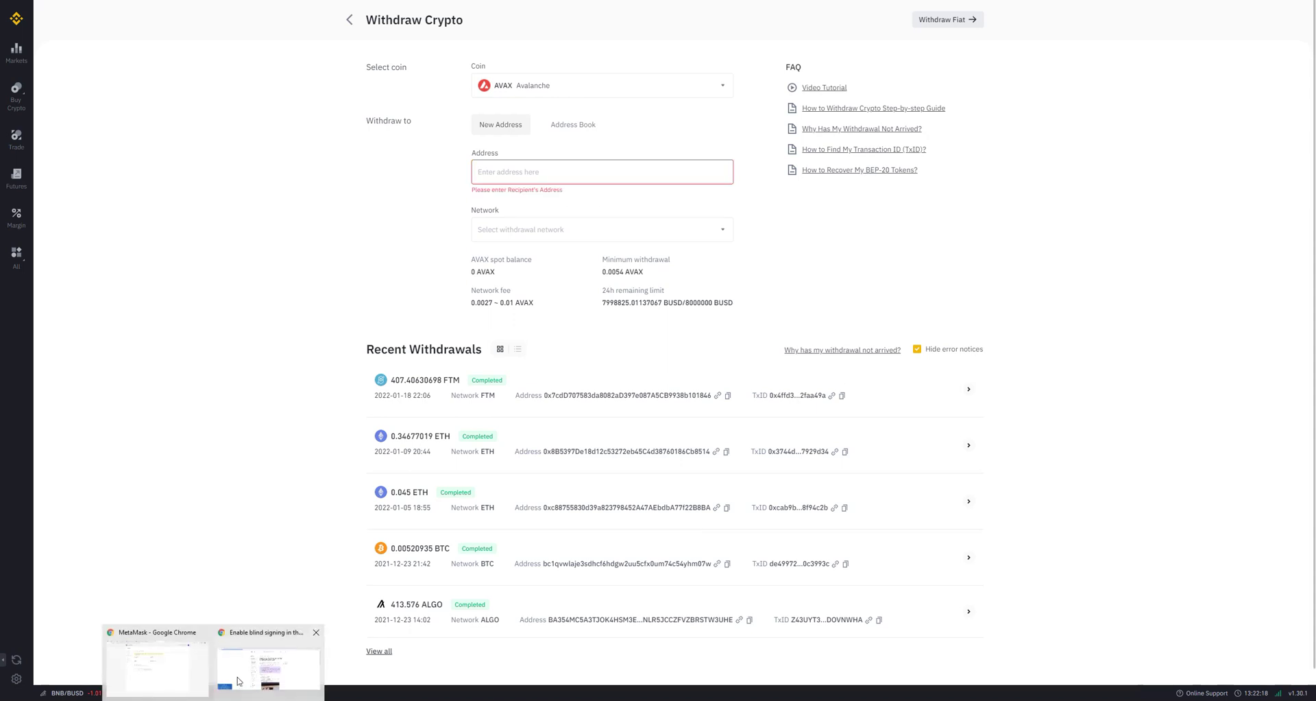
left_click(179, 672)
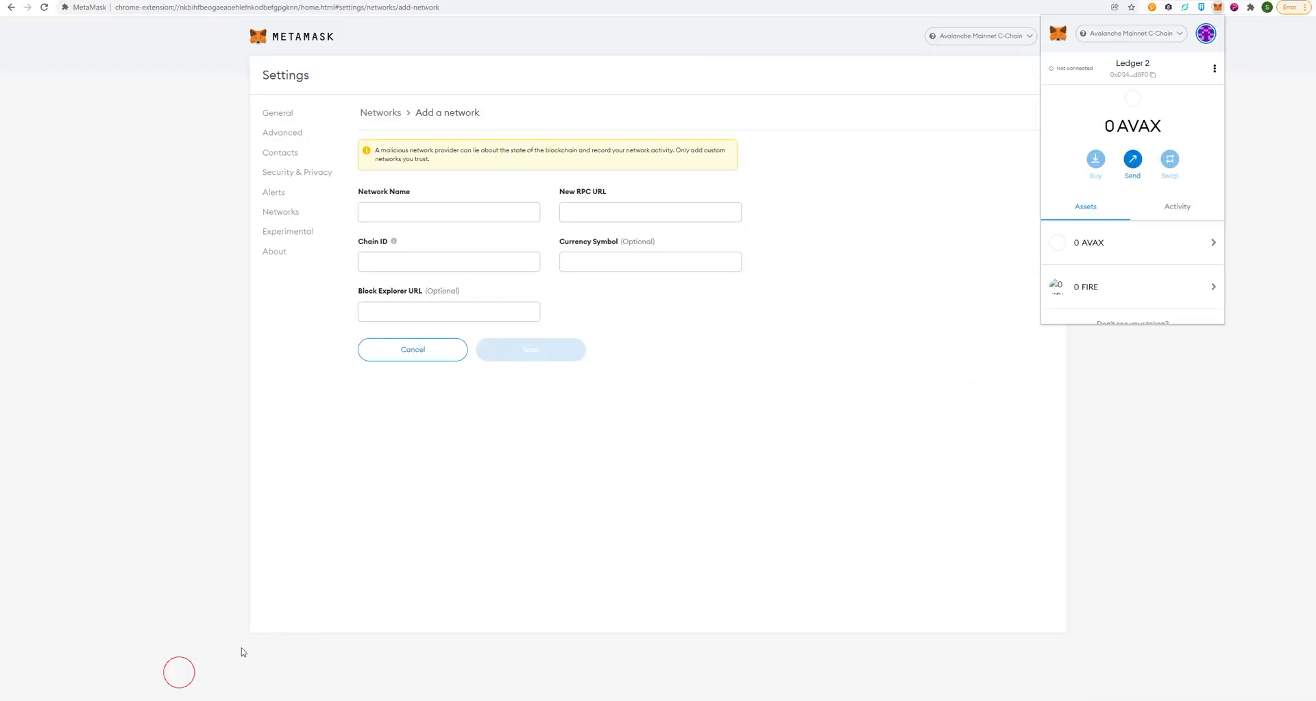
left_click(1133, 73)
key("alt+Tab")
right_click(562, 171)
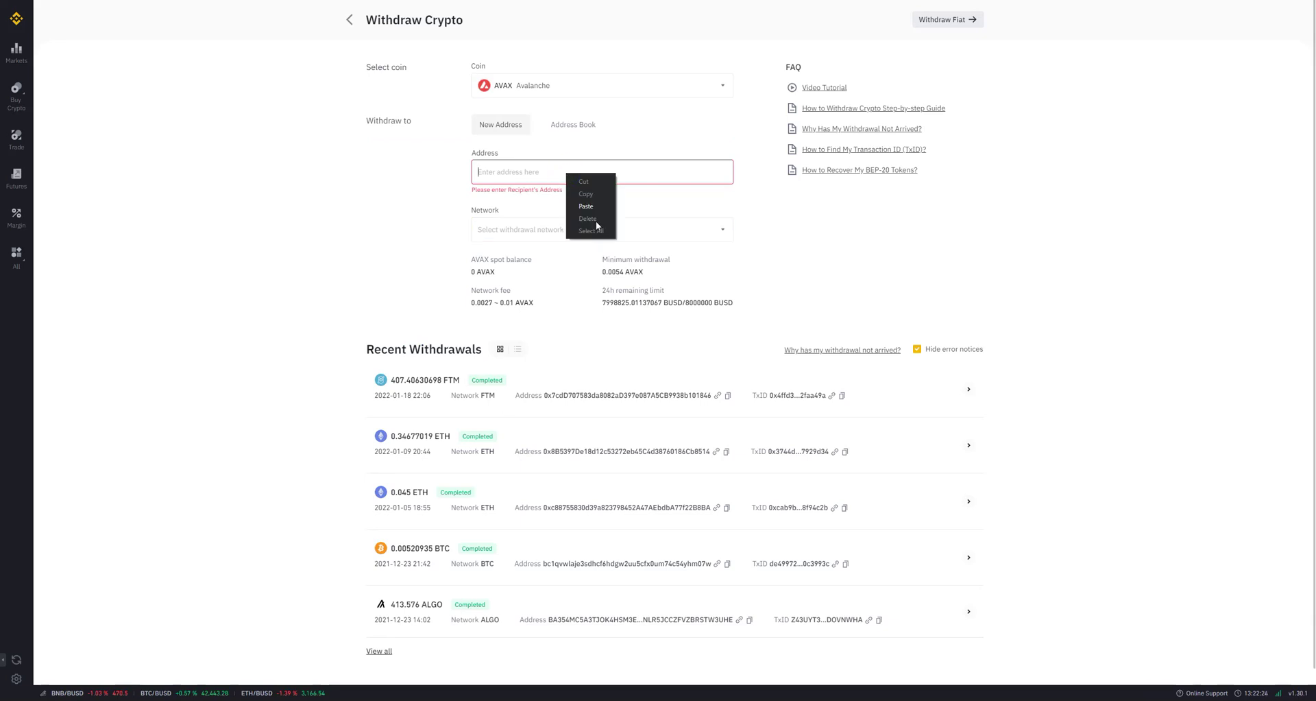
left_click(586, 206)
Step: Choose AVAX C-Chain (AVAXC) as the withdrawal network
left_click(579, 227)
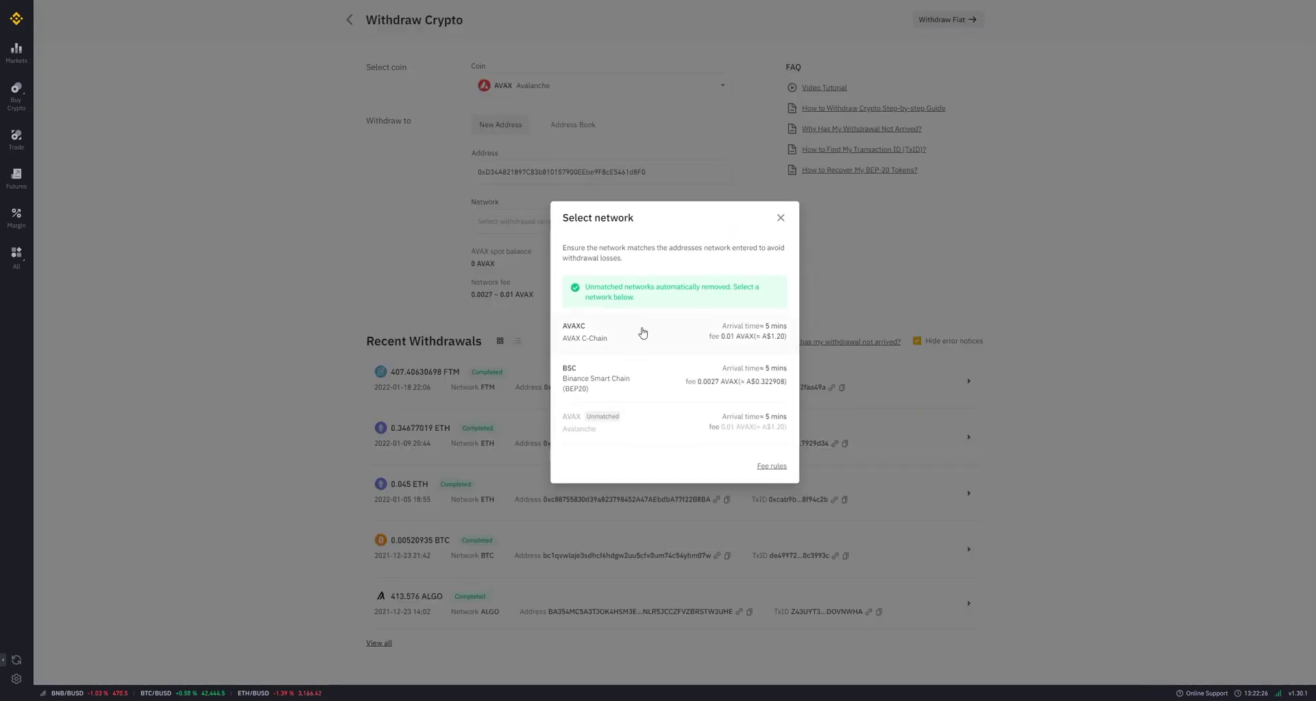
left_click(640, 334)
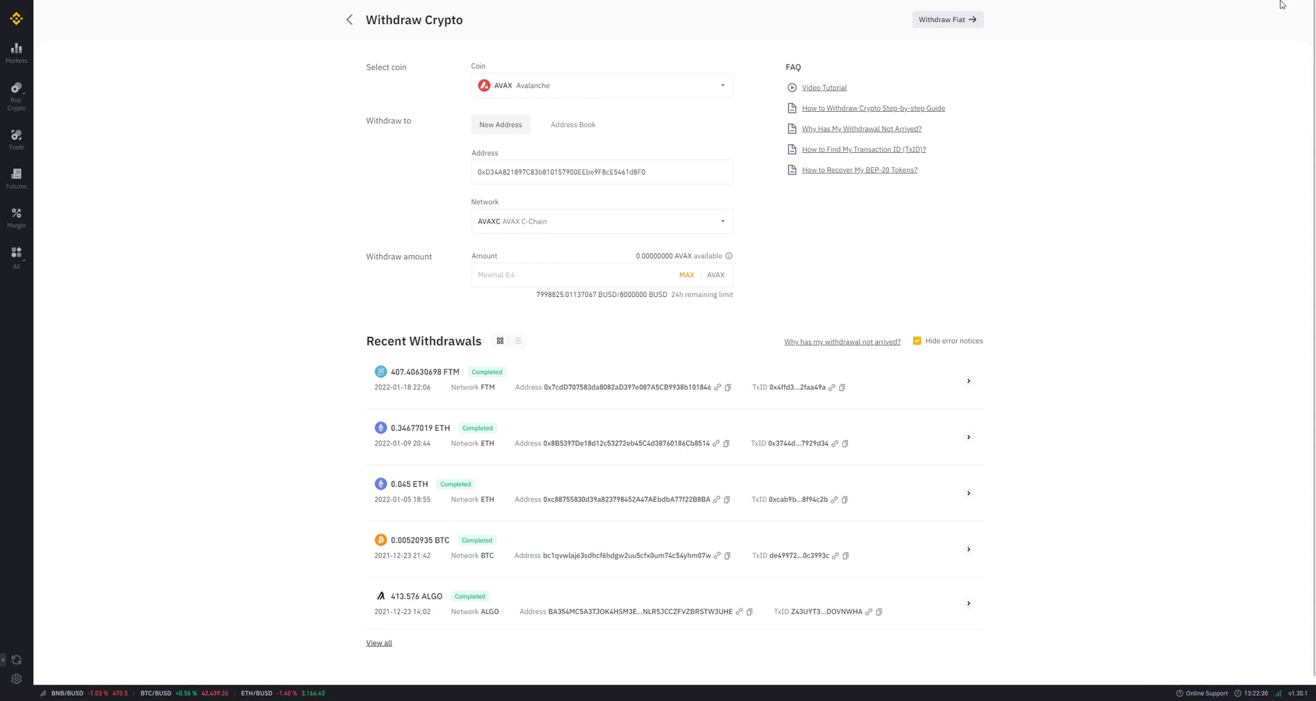
key("alt+Tab")
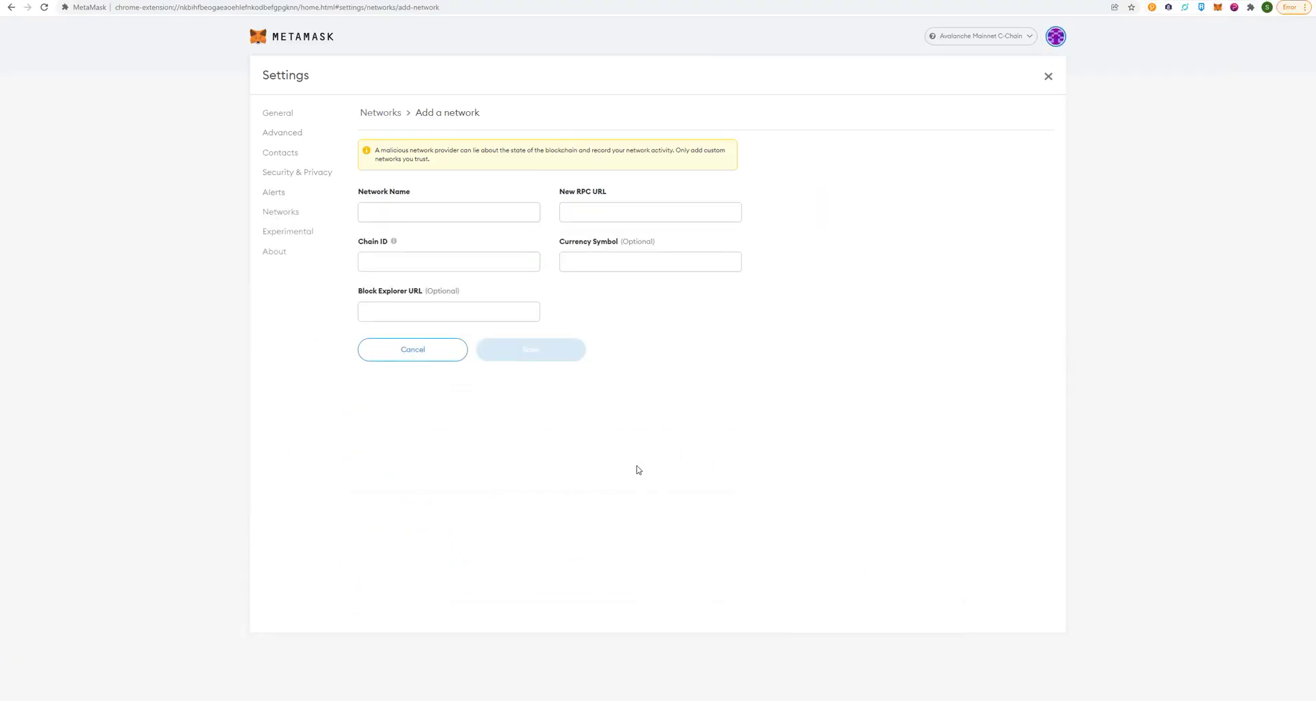
Step: Follow the Buy Fire link on thephoenix.finance toward the Trader Joe swap
left_click(1219, 9)
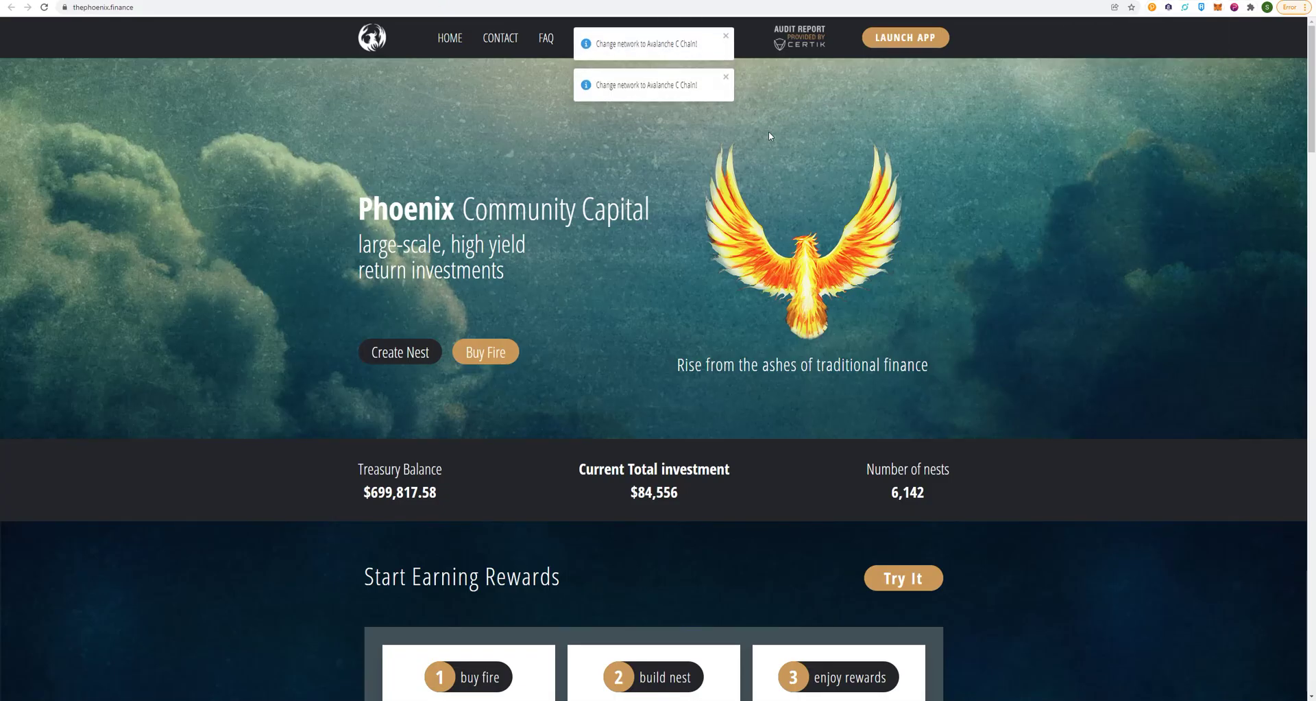
scroll(460, 312, "down", 1)
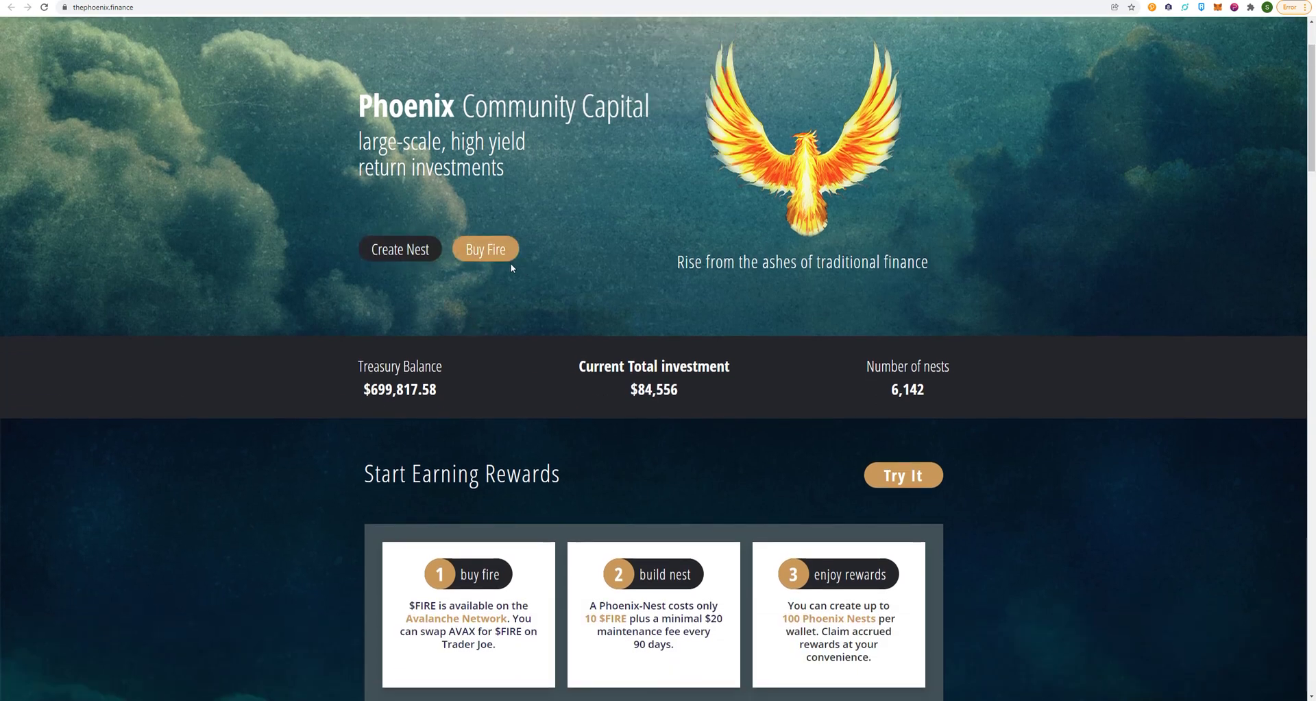
left_click(486, 254)
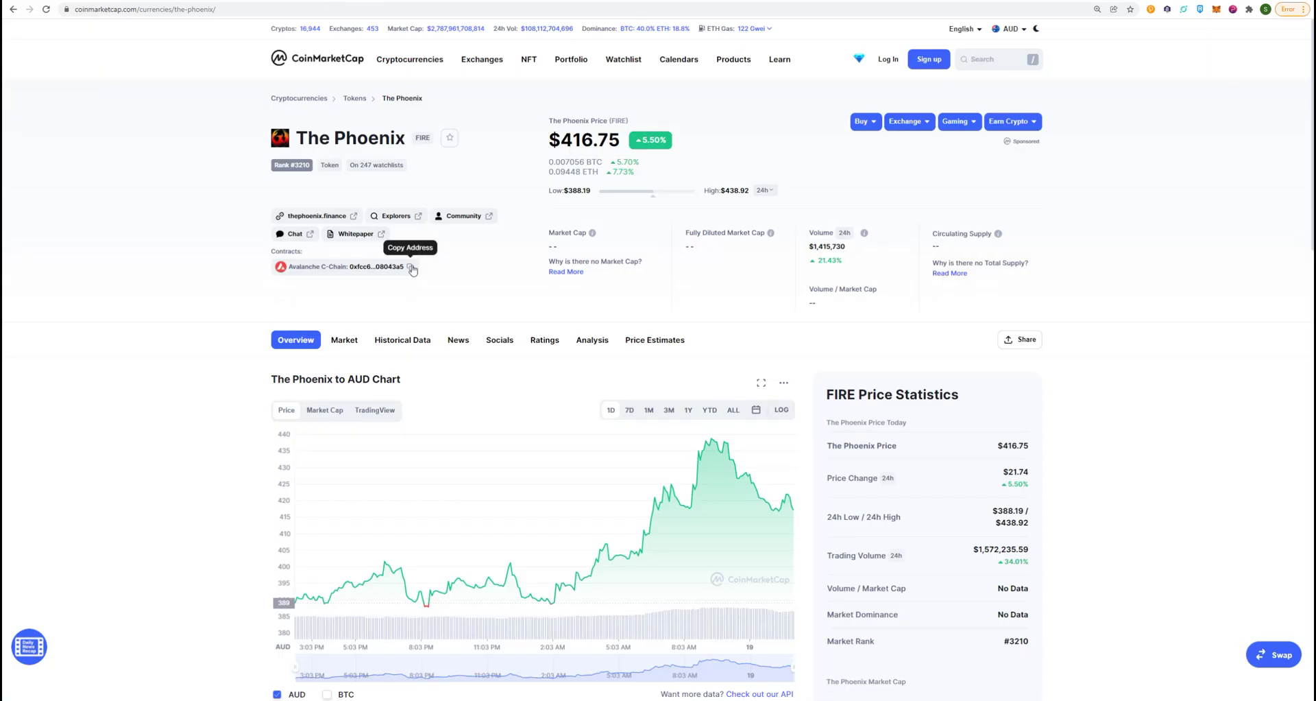
Step: Copy The Phoenix (FIRE) Avalanche C-Chain contract address from CoinMarketCap
left_click(410, 268)
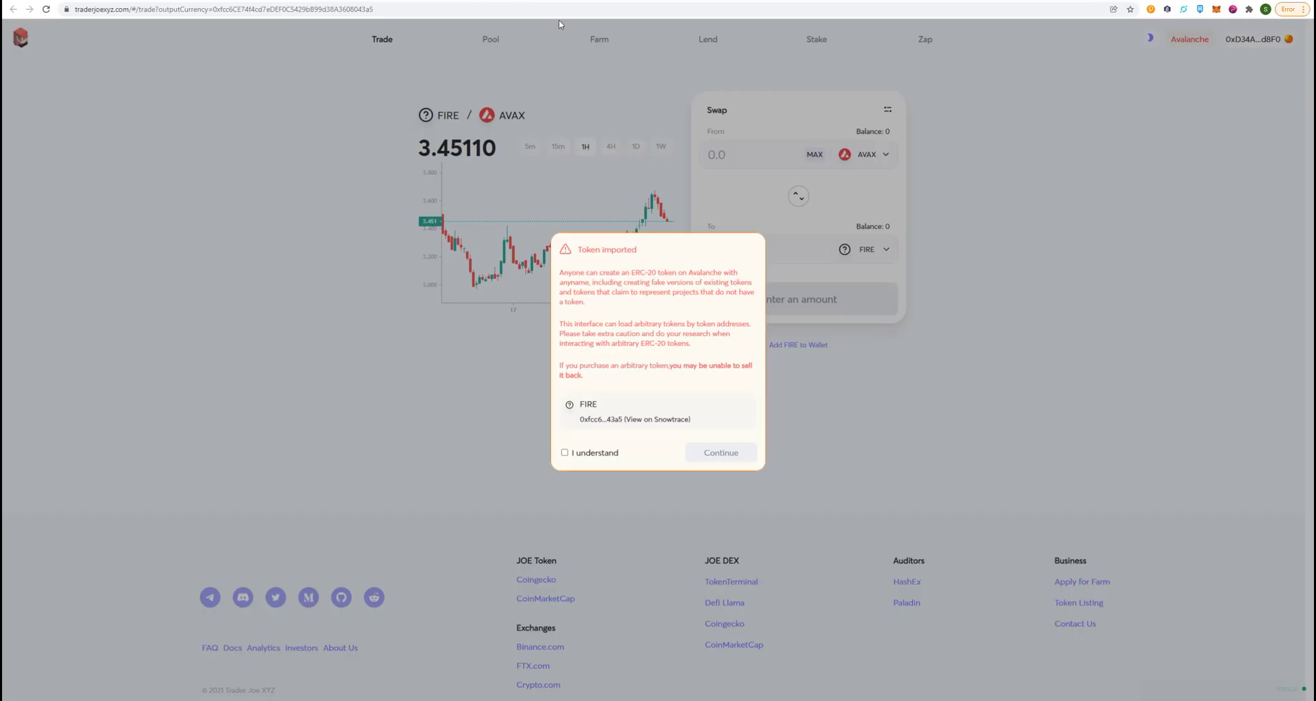
Step: Accept the import warning and pick FIRE by its pasted contract address as the token to receive
left_click(573, 455)
left_click(721, 450)
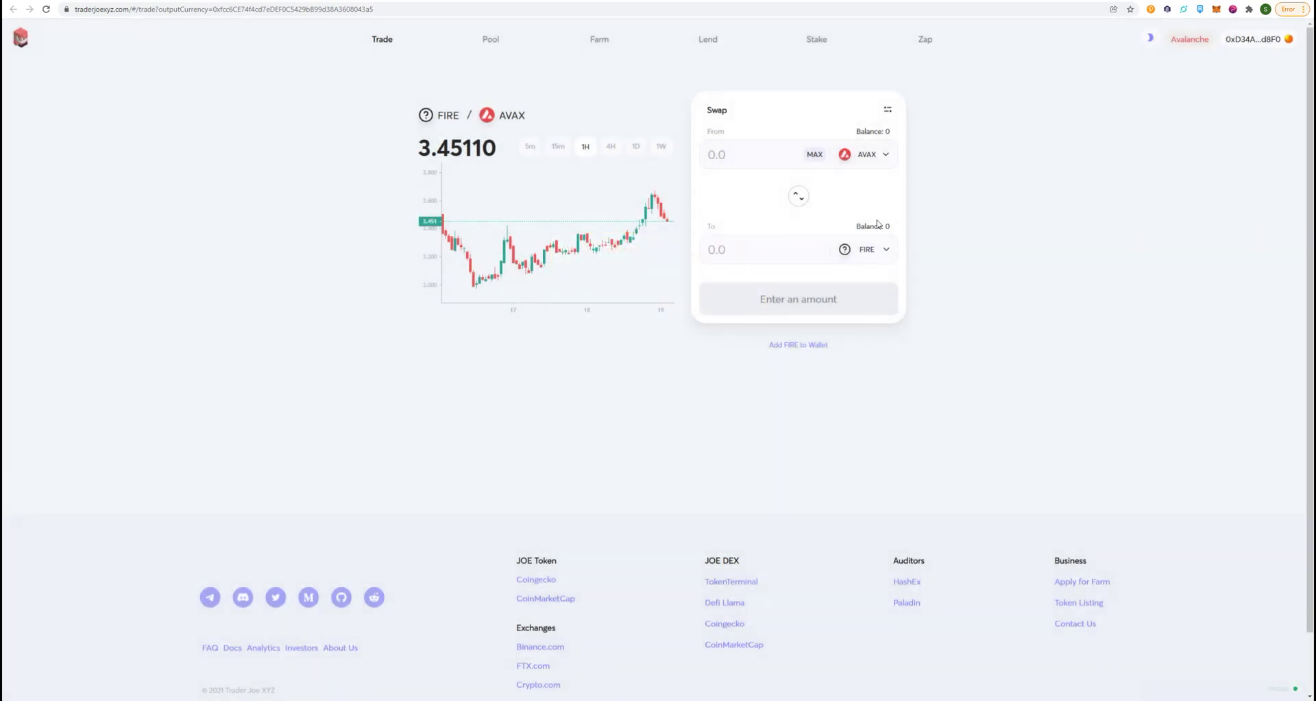
left_click(871, 250)
right_click(660, 127)
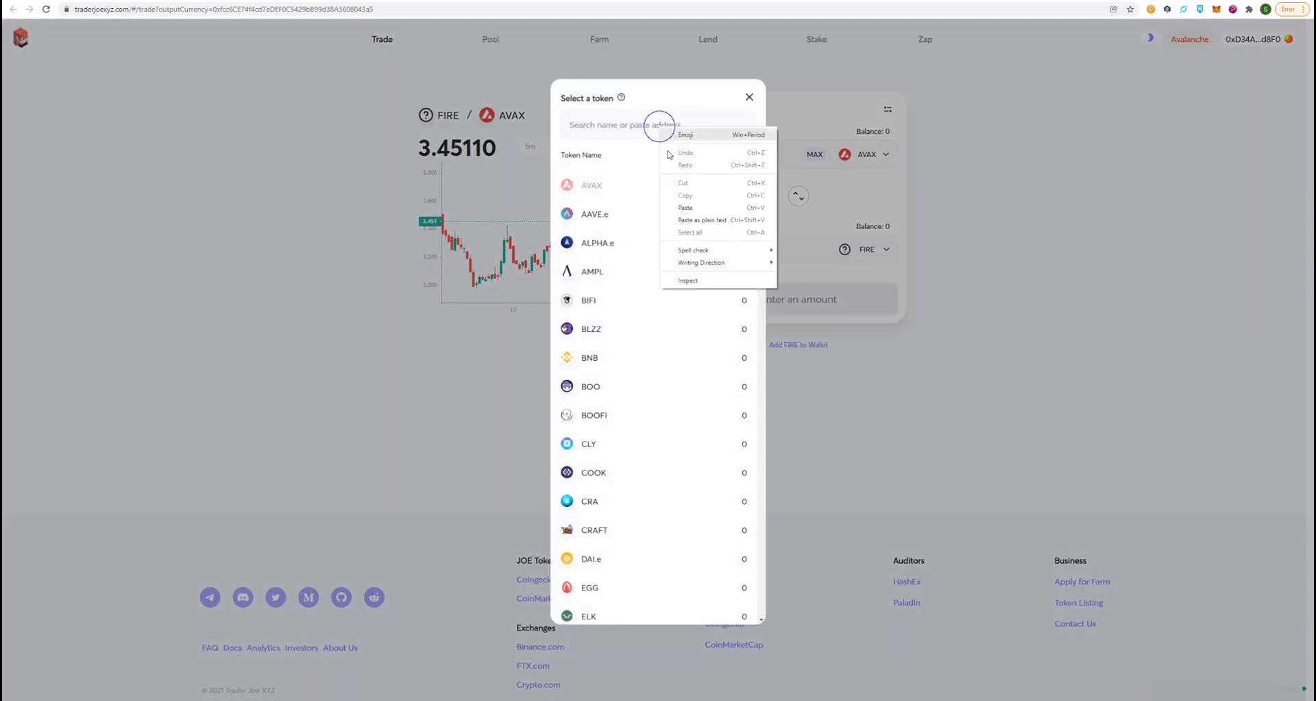
left_click(685, 207)
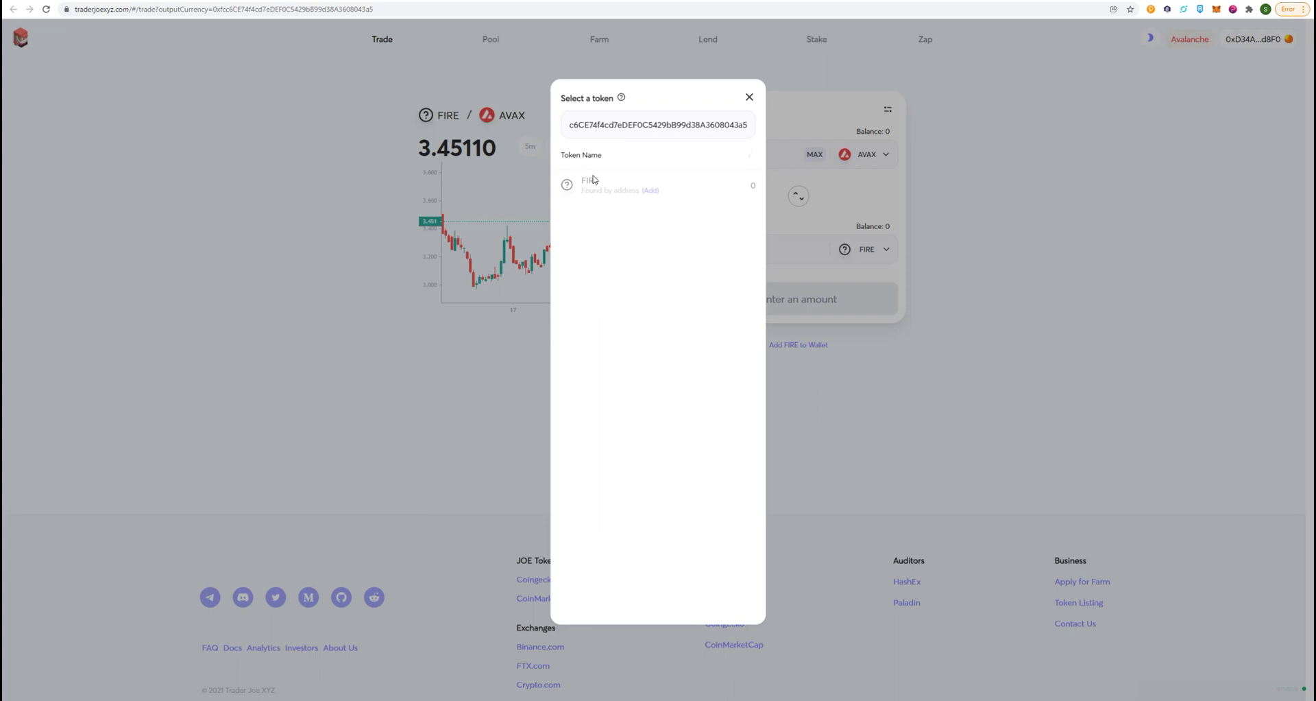
left_click(750, 99)
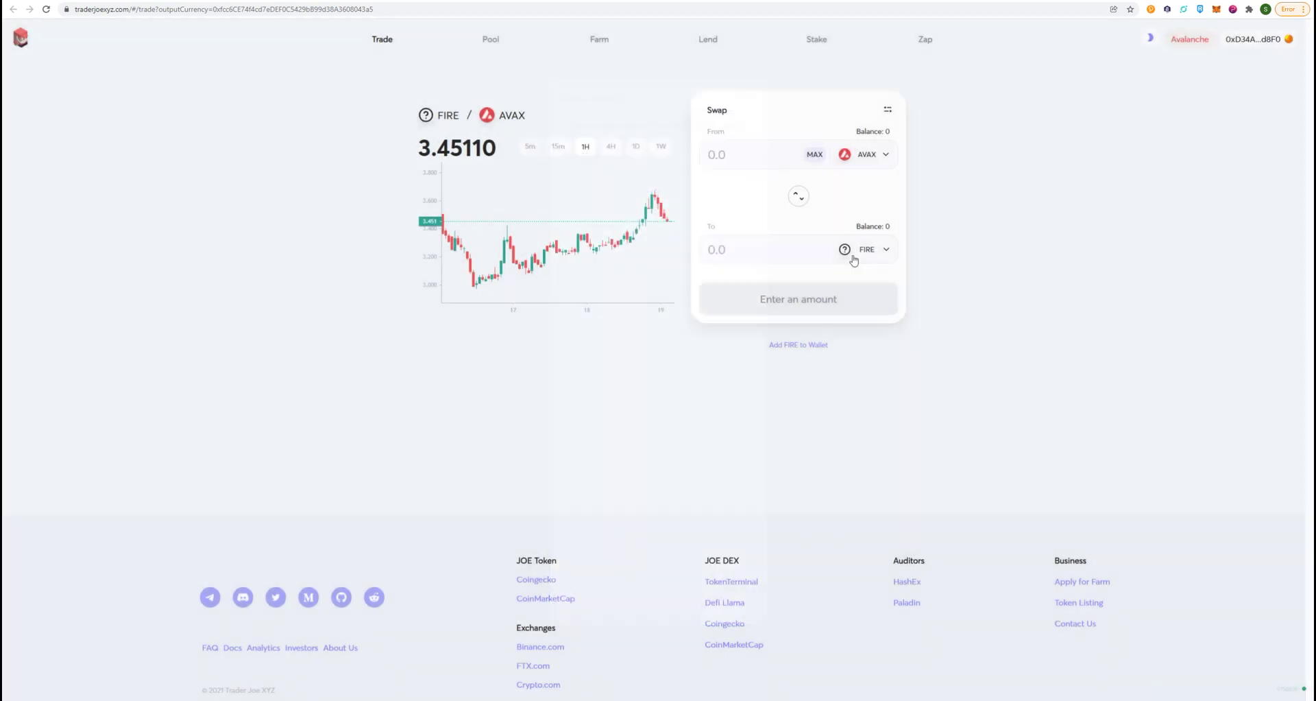
Step: Add the FIRE token to MetaMask and check the Ledger 2 account details
left_click(795, 344)
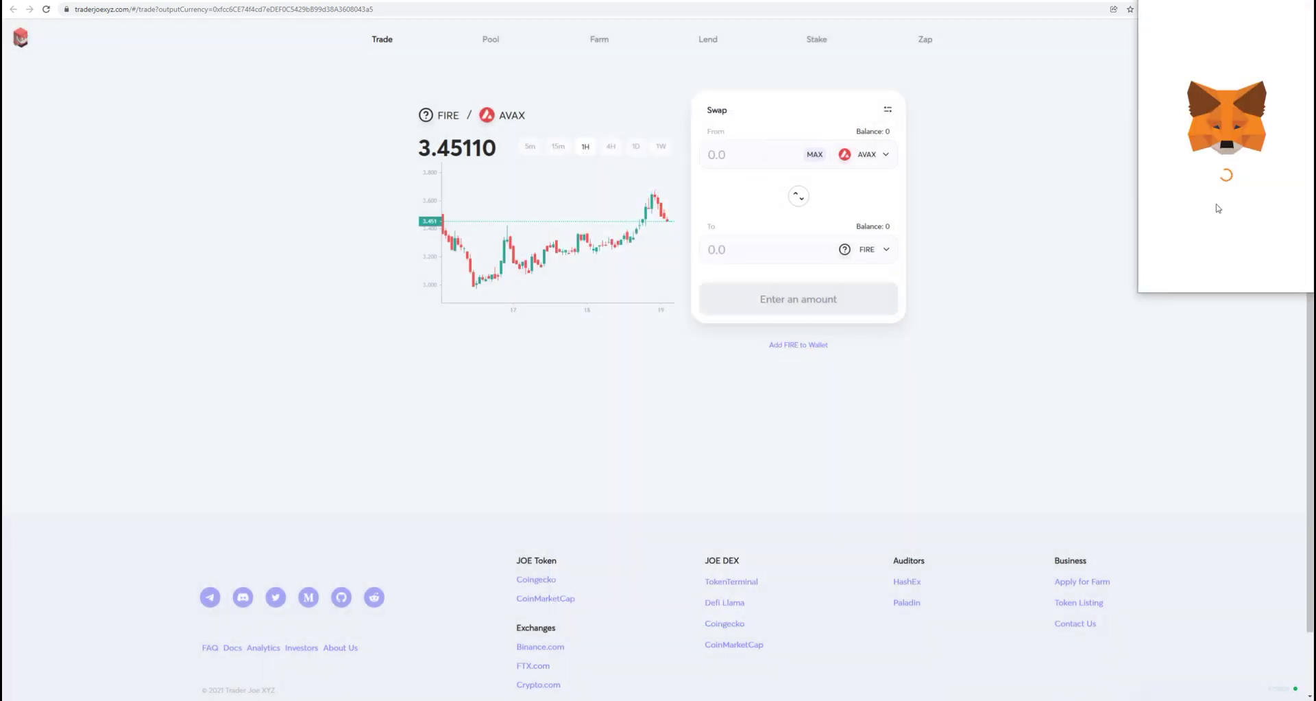
left_click(1260, 272)
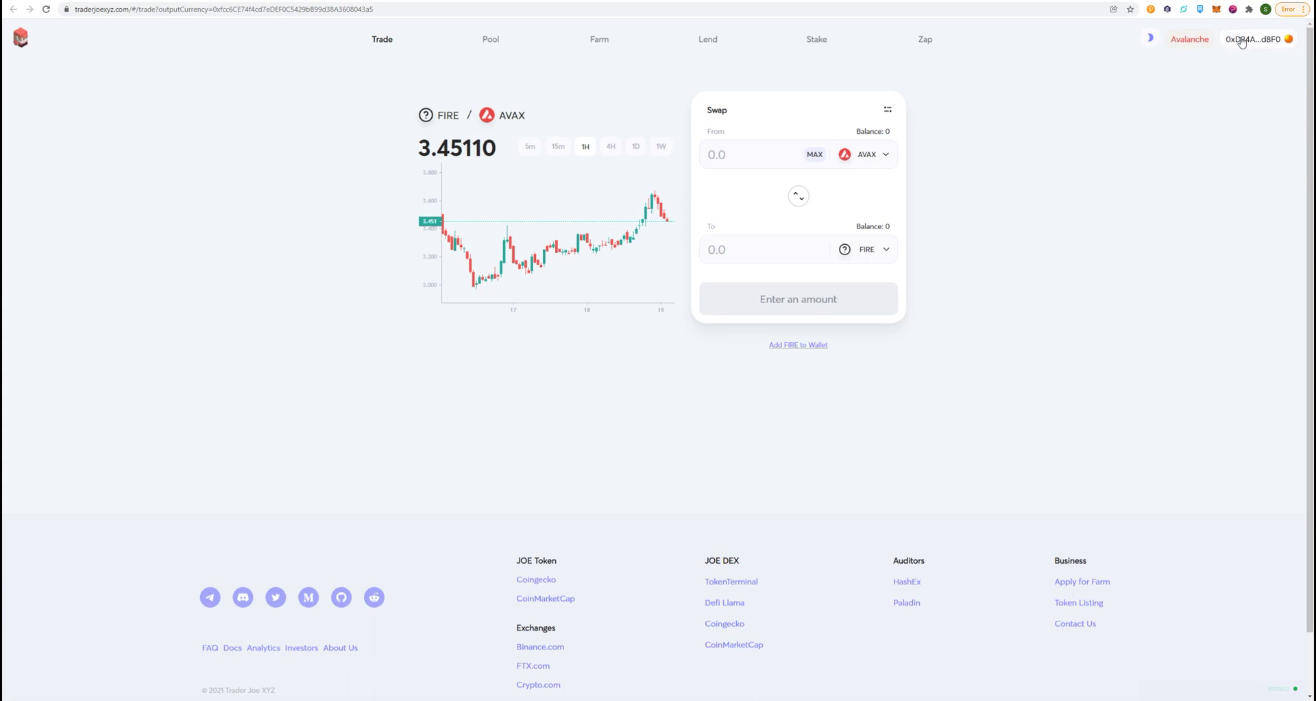
left_click(1243, 43)
Step: Switch MetaMask to the account holding AVAX to check its balances
left_click(752, 207)
left_click(1217, 9)
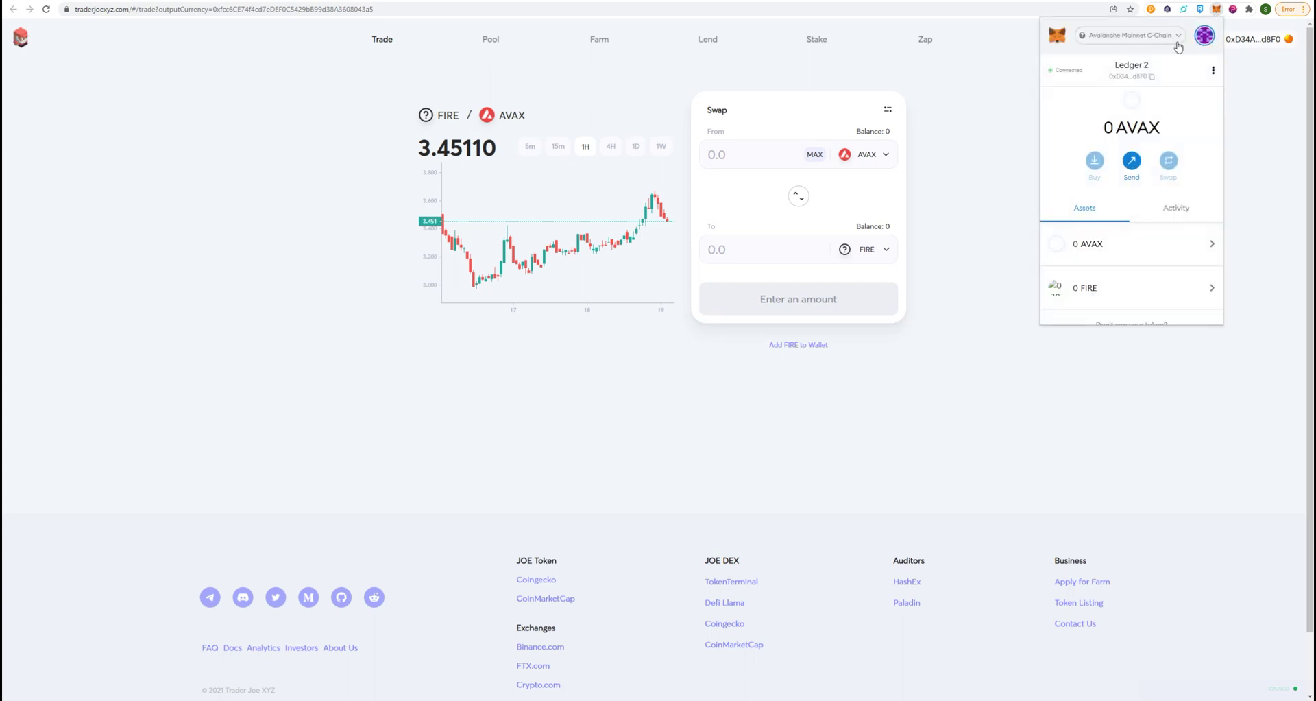
left_click(1204, 35)
left_click(1131, 127)
left_click(1270, 52)
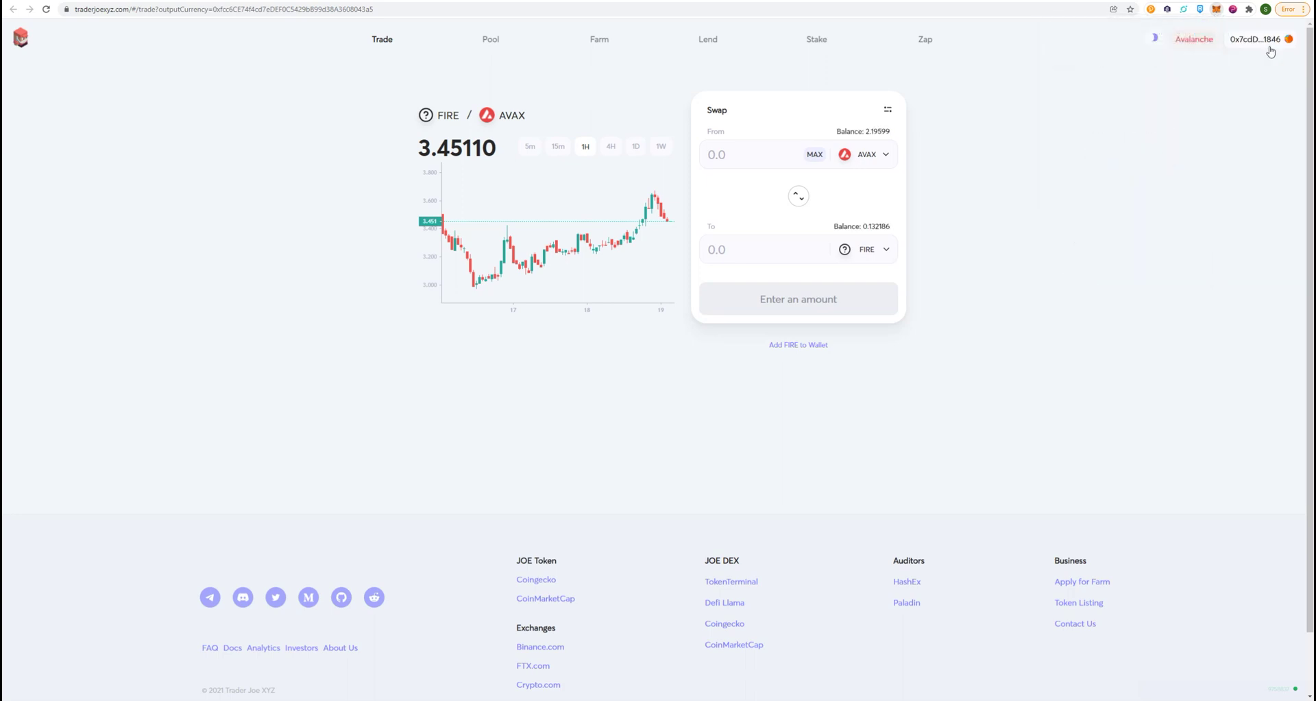
Step: Switch back to the Ledger 2 account and return to the Phoenix Community Capital site
left_click(1216, 9)
left_click(1205, 35)
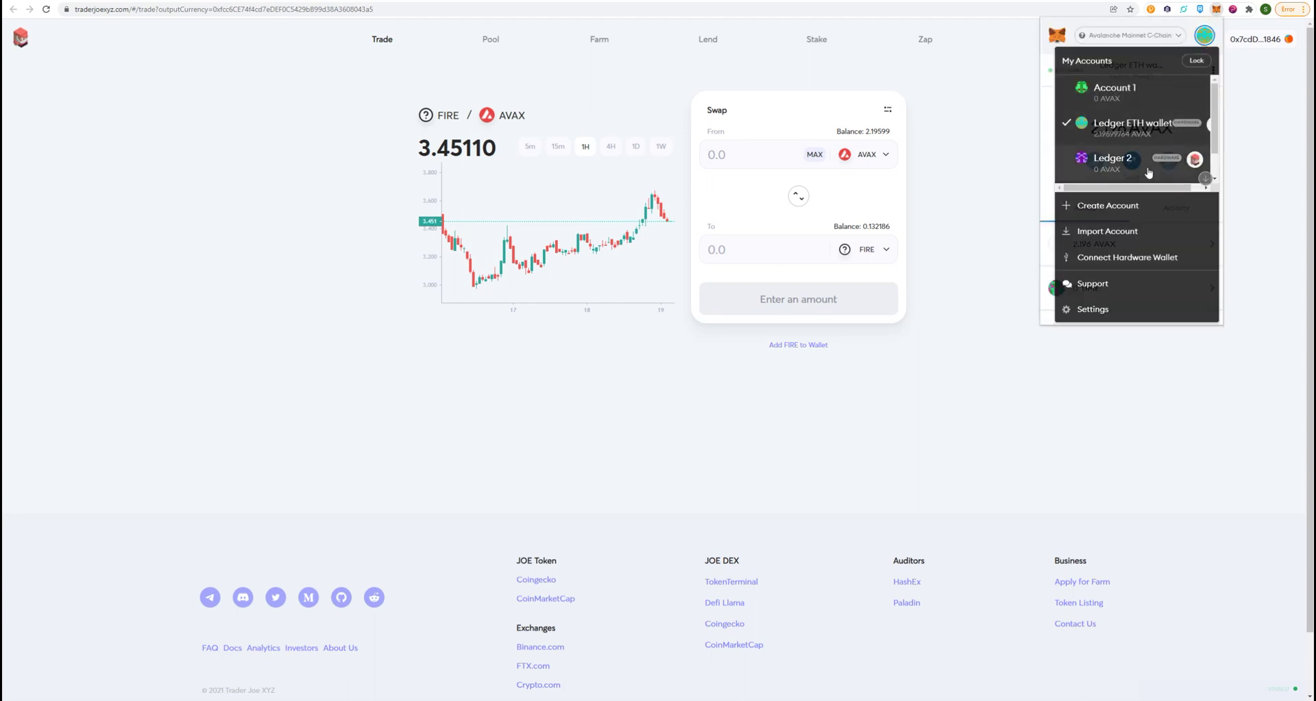
left_click(1149, 172)
left_click(880, 182)
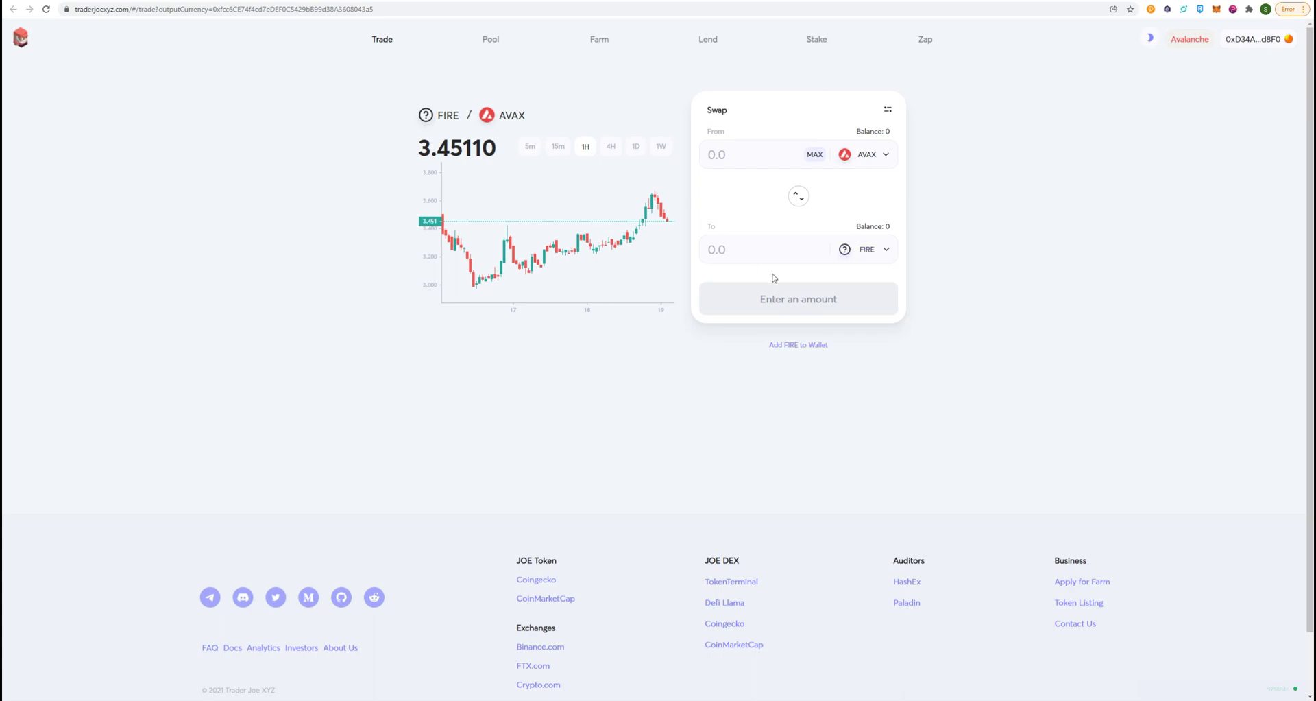
left_click(439, 4)
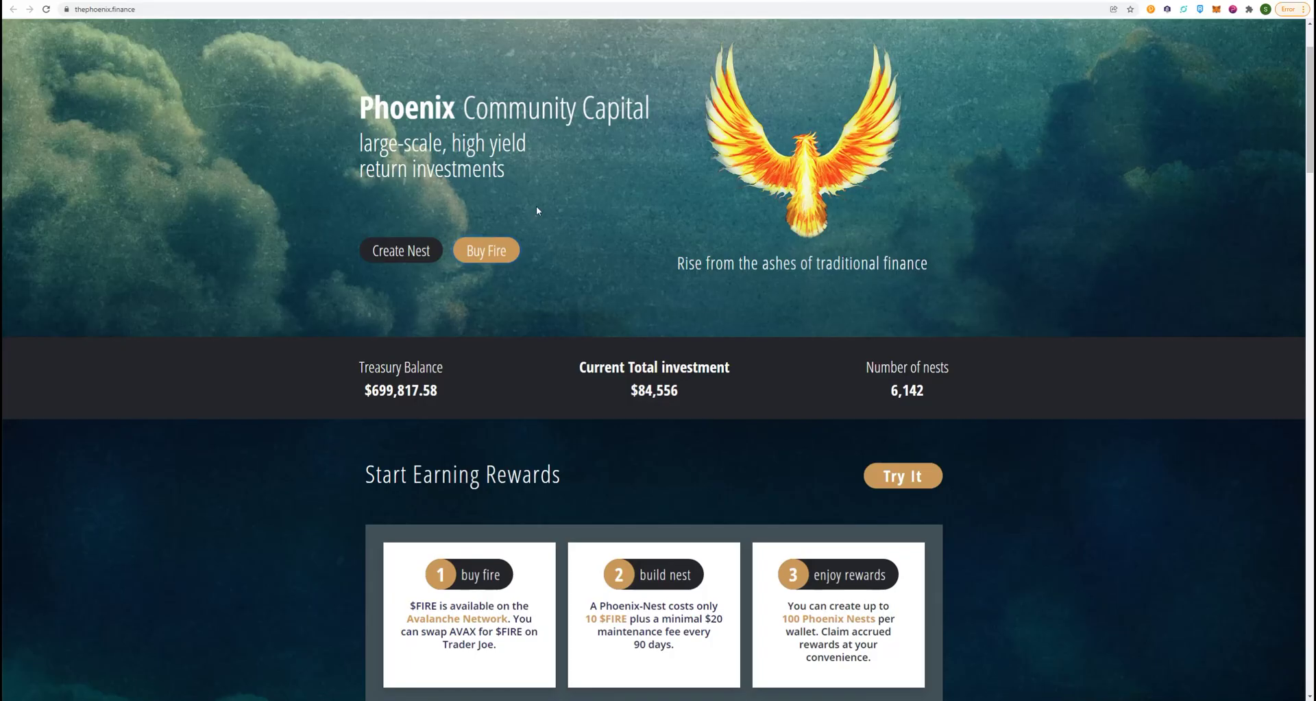
Step: Start creating a new nest on Phoenix and begin connecting the wallet
scroll(632, 261, "up", 2)
scroll(558, 253, "down", 2)
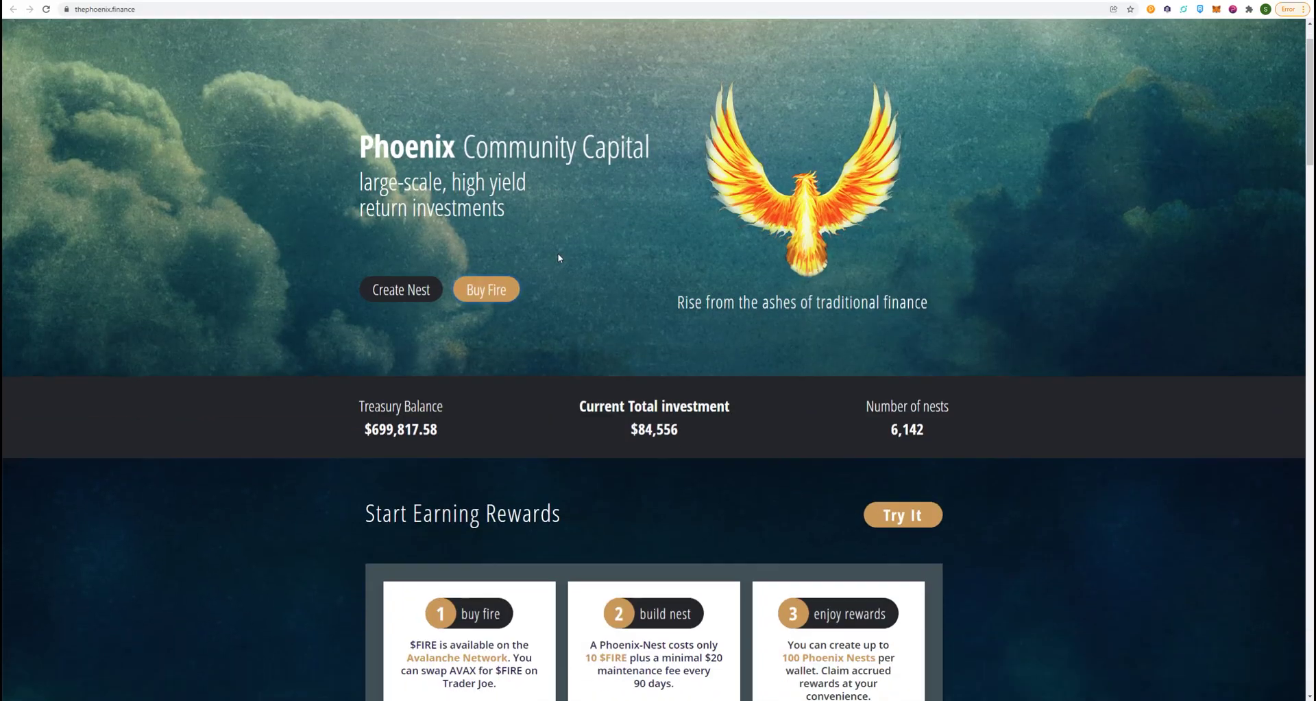
left_click(404, 207)
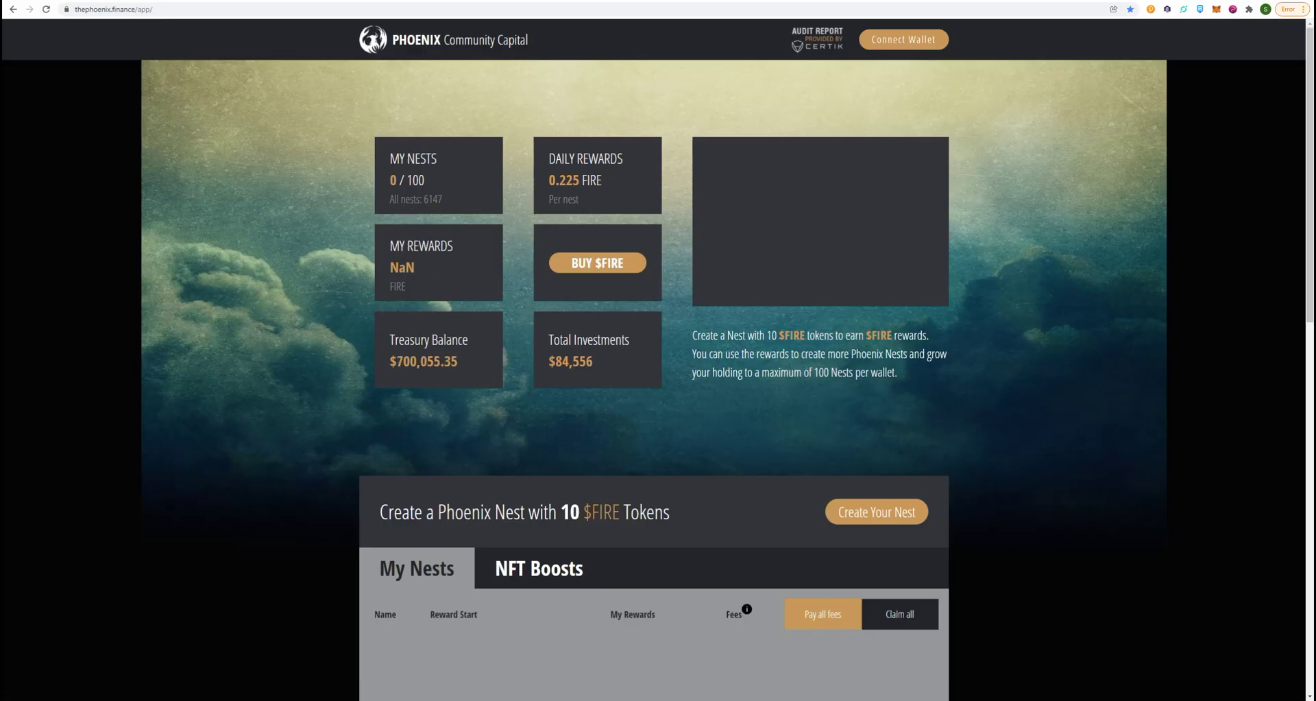
left_click(926, 38)
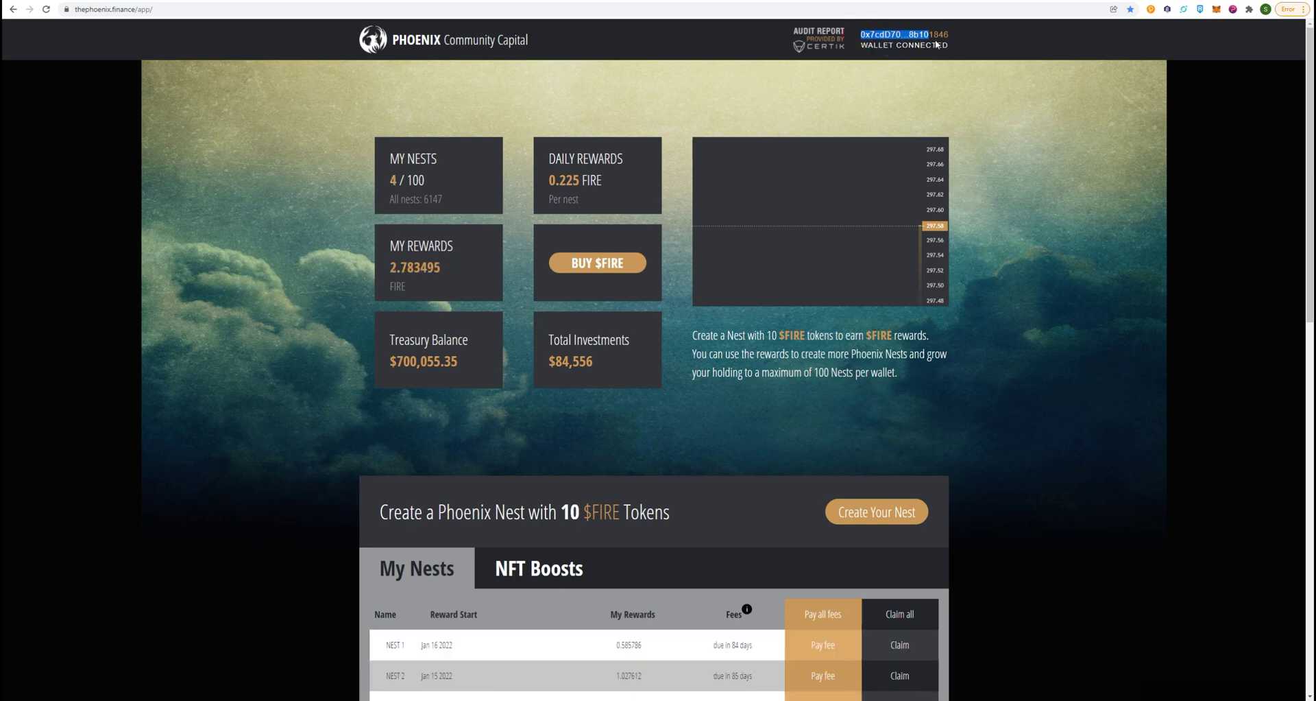
left_click(986, 91)
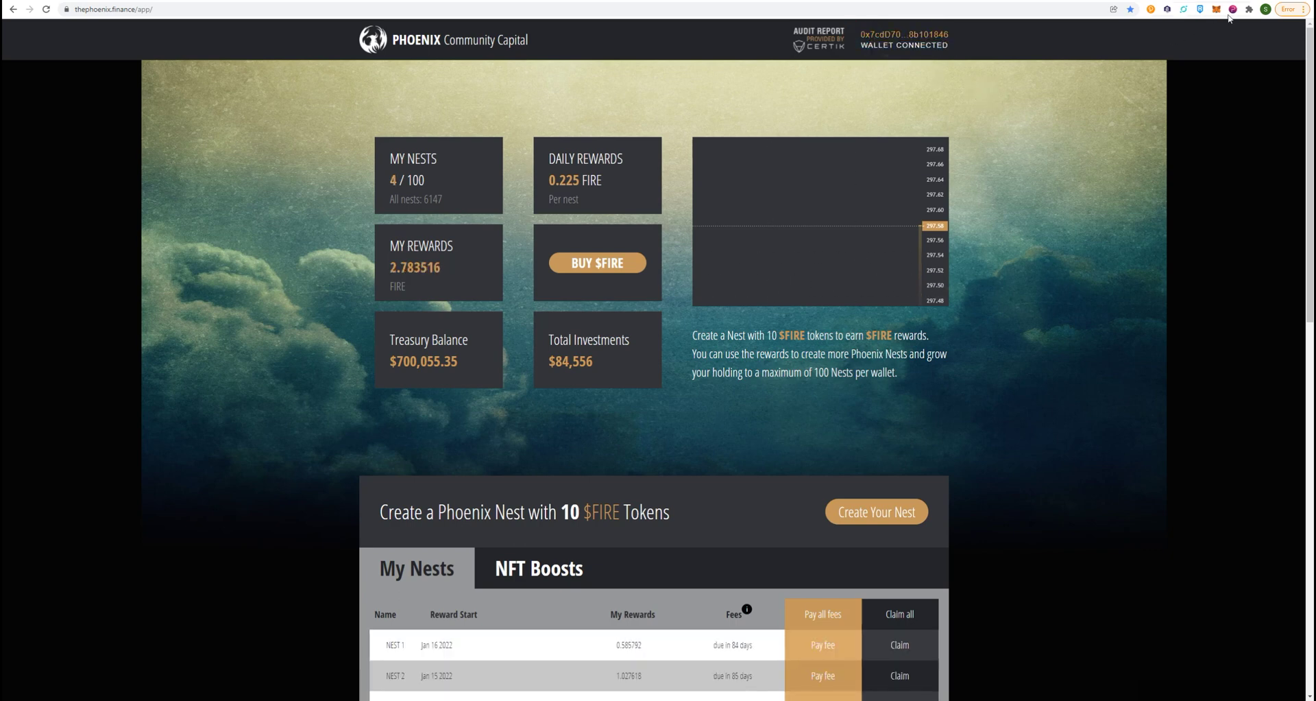
Step: Connect Ledger 2 to the site and review the $700,055.35 treasury balance
left_click(1216, 10)
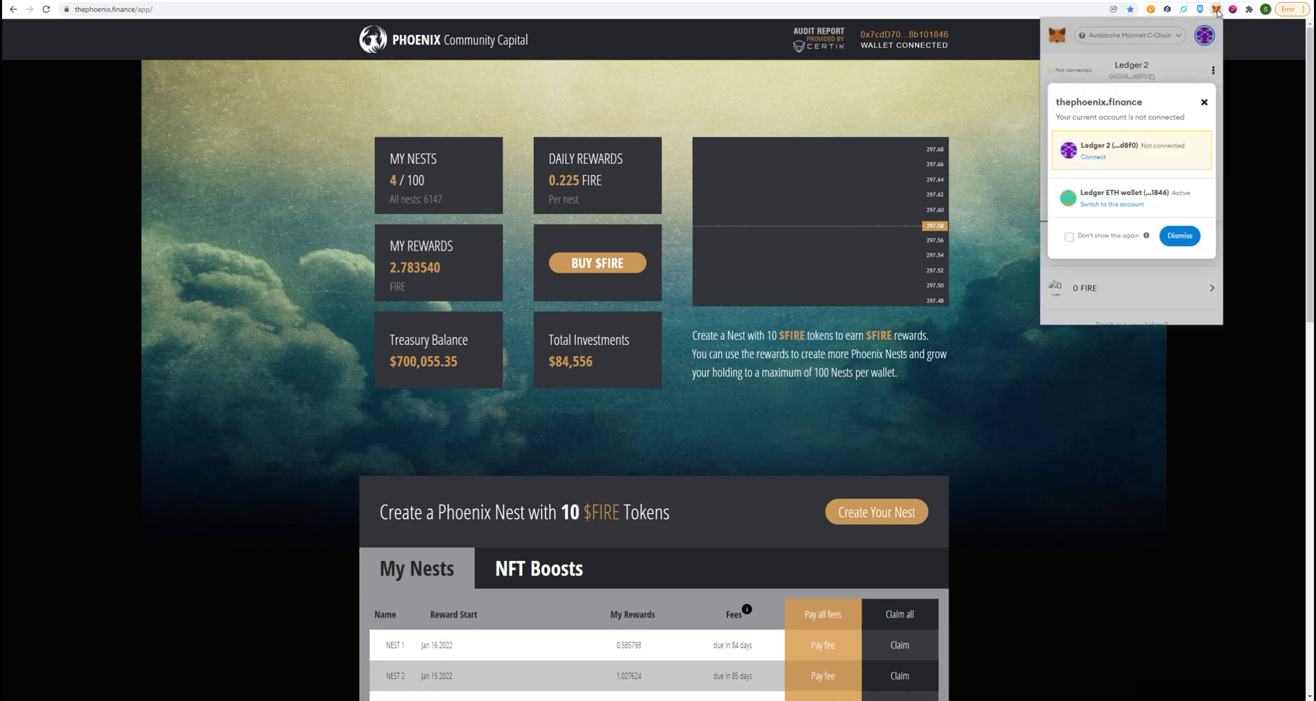
left_click(1094, 157)
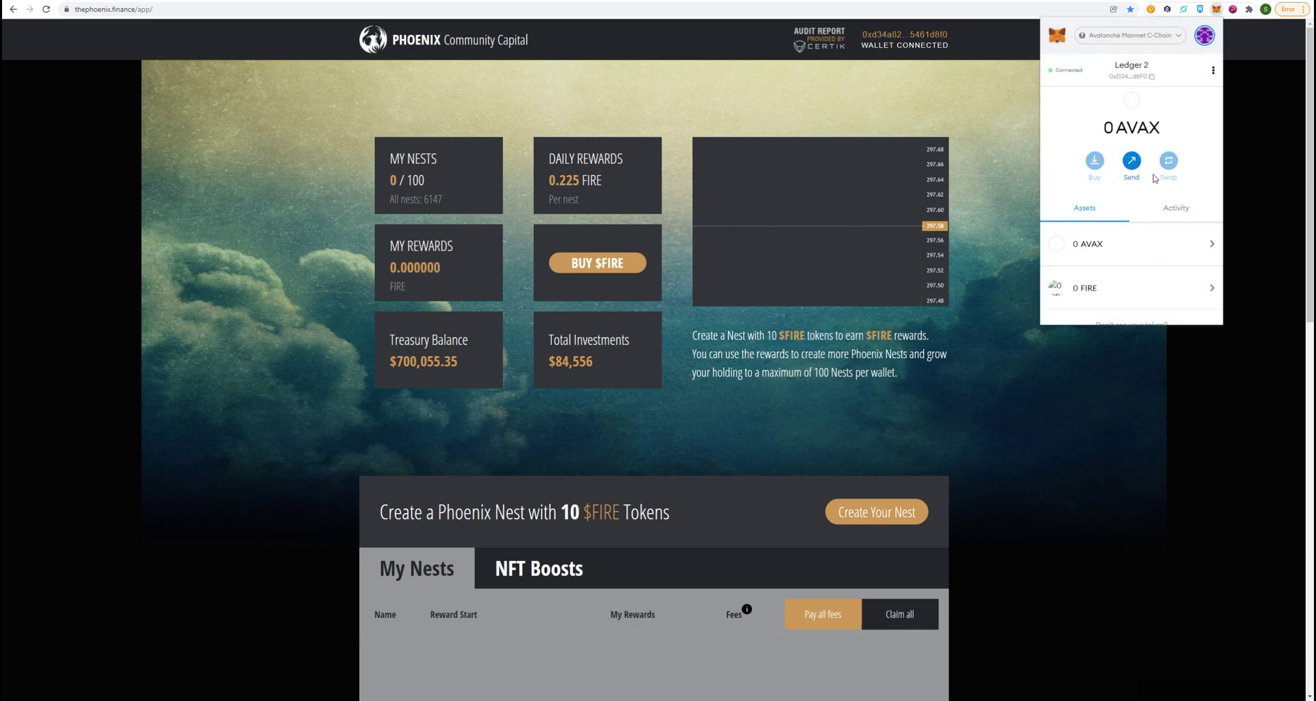
left_click(1049, 389)
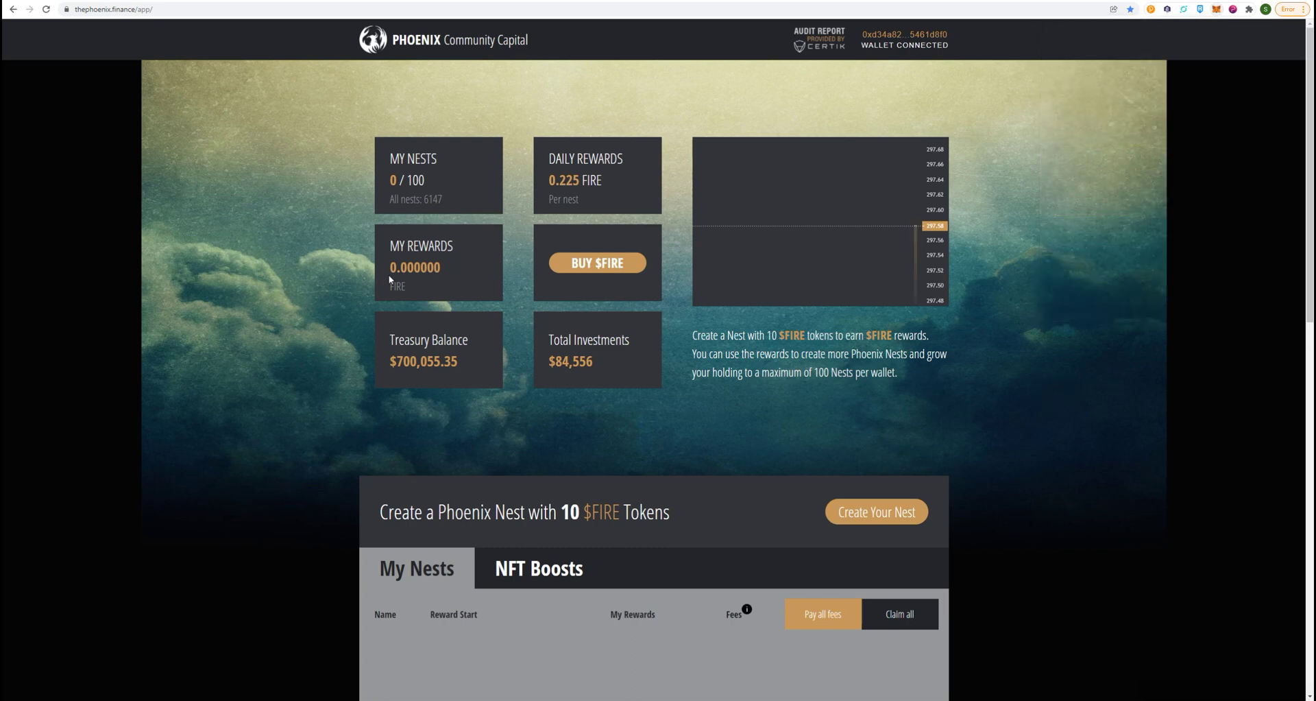
left_click_drag(381, 354, 511, 359)
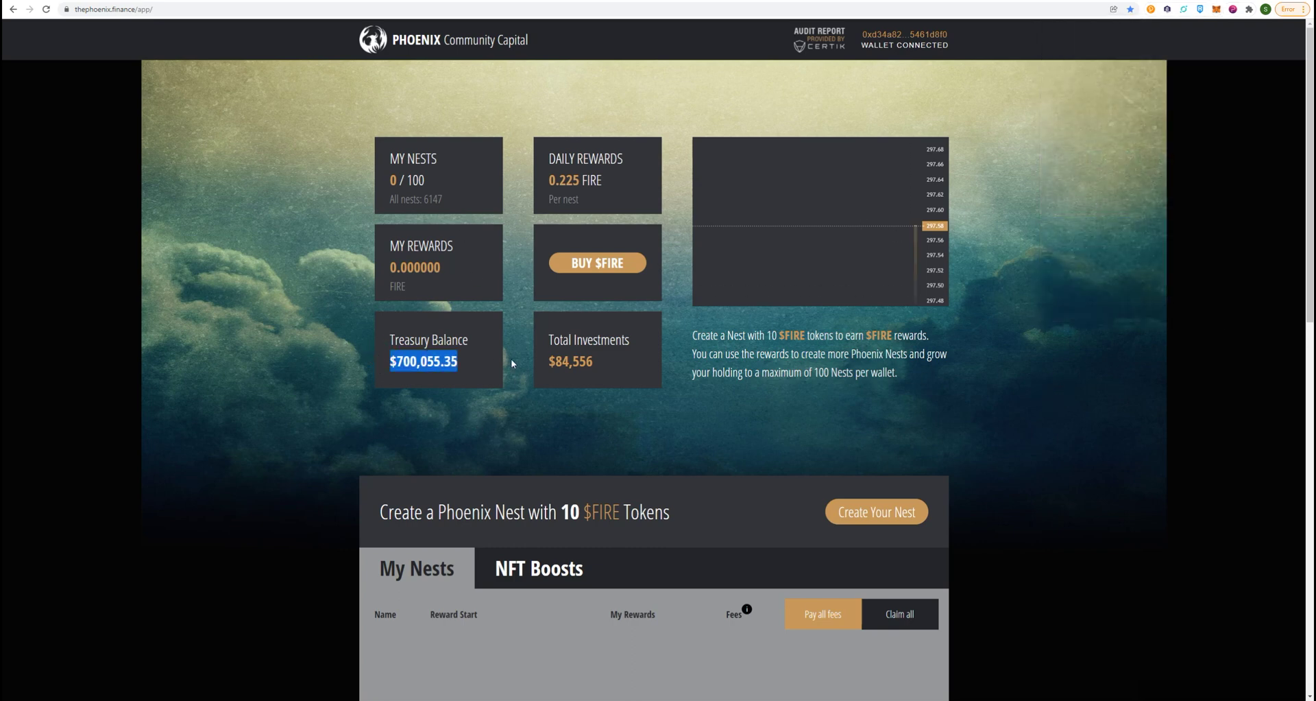
left_click(646, 439)
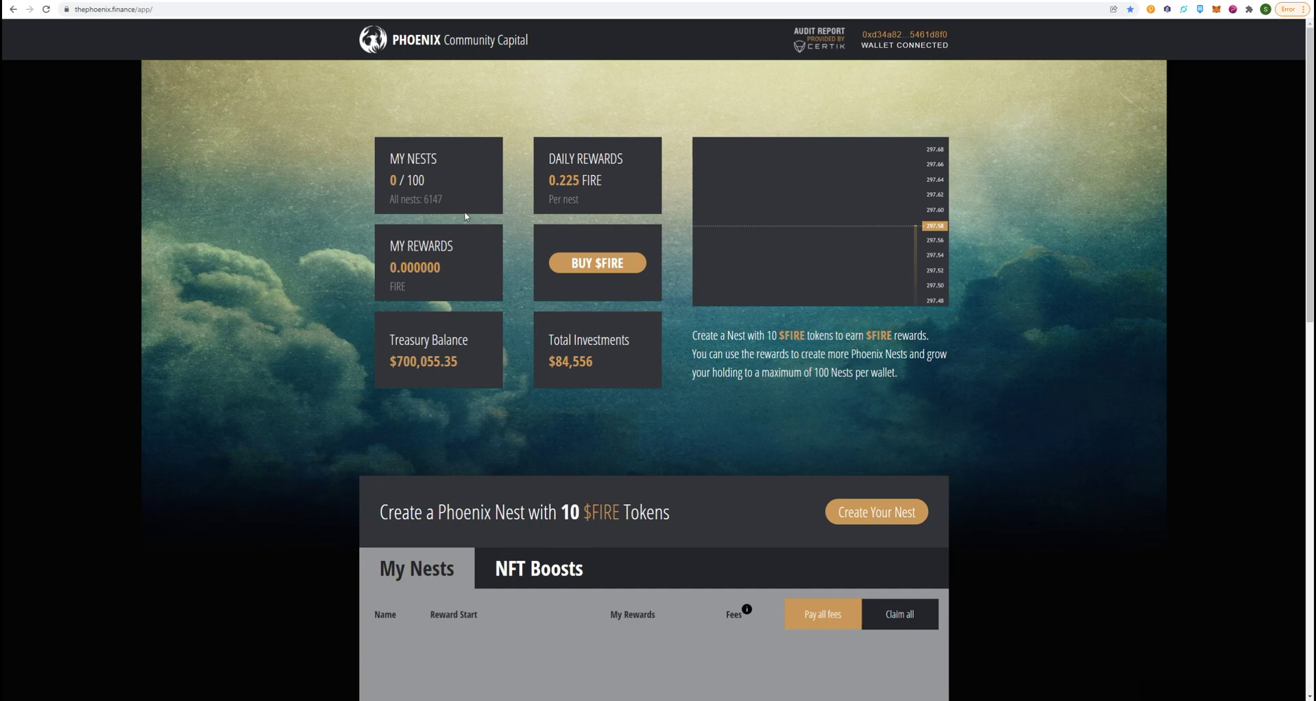
scroll(1023, 166, "down", 2)
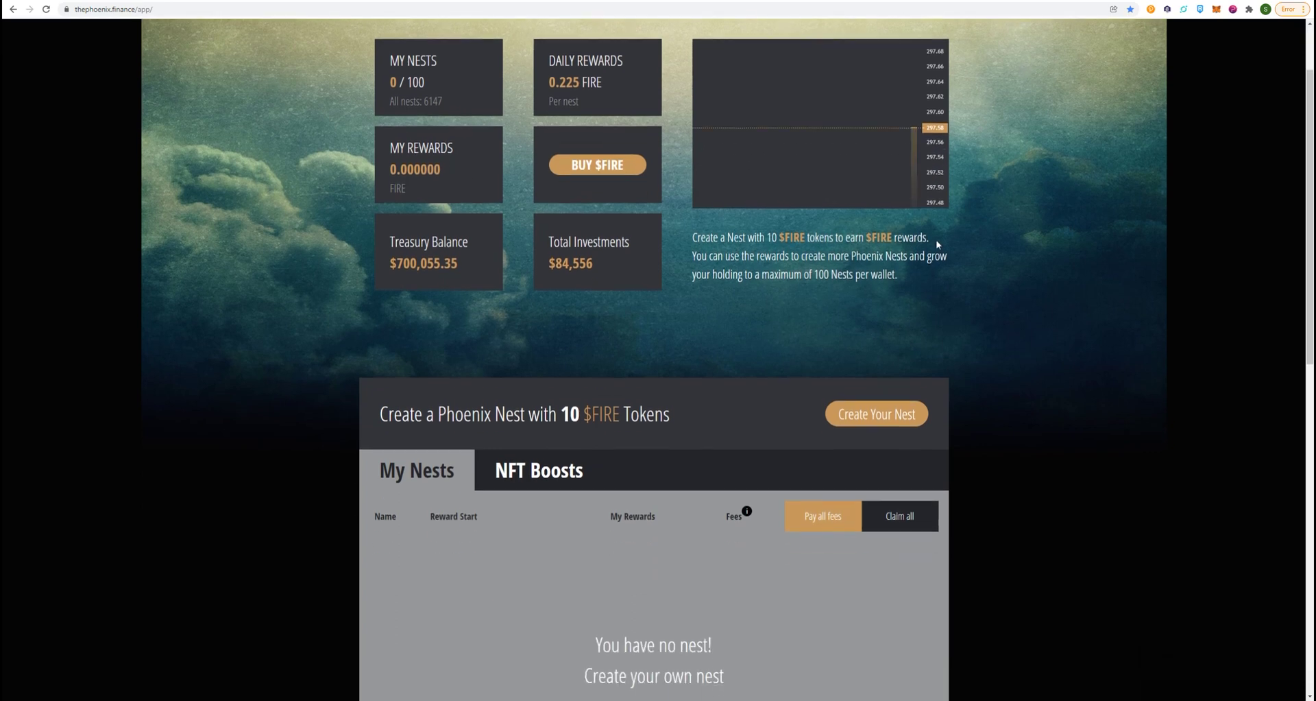
left_click(876, 409)
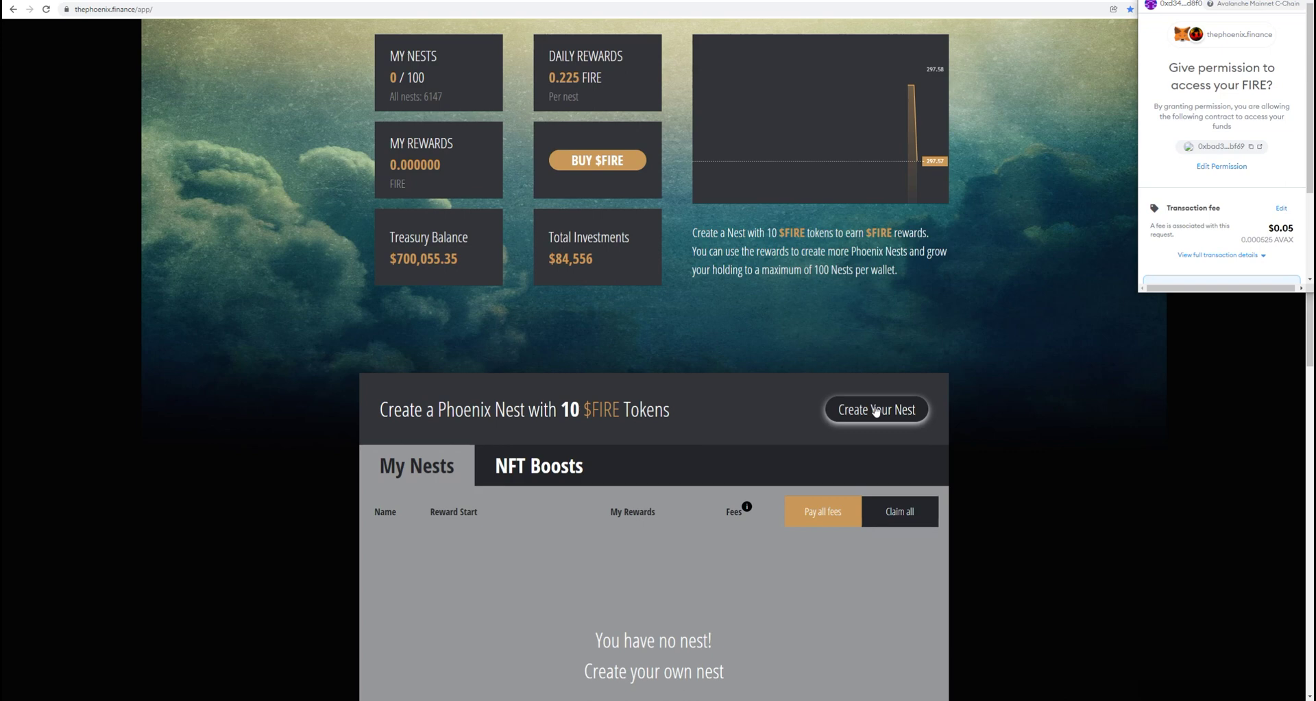
scroll(1290, 194, "down", 2)
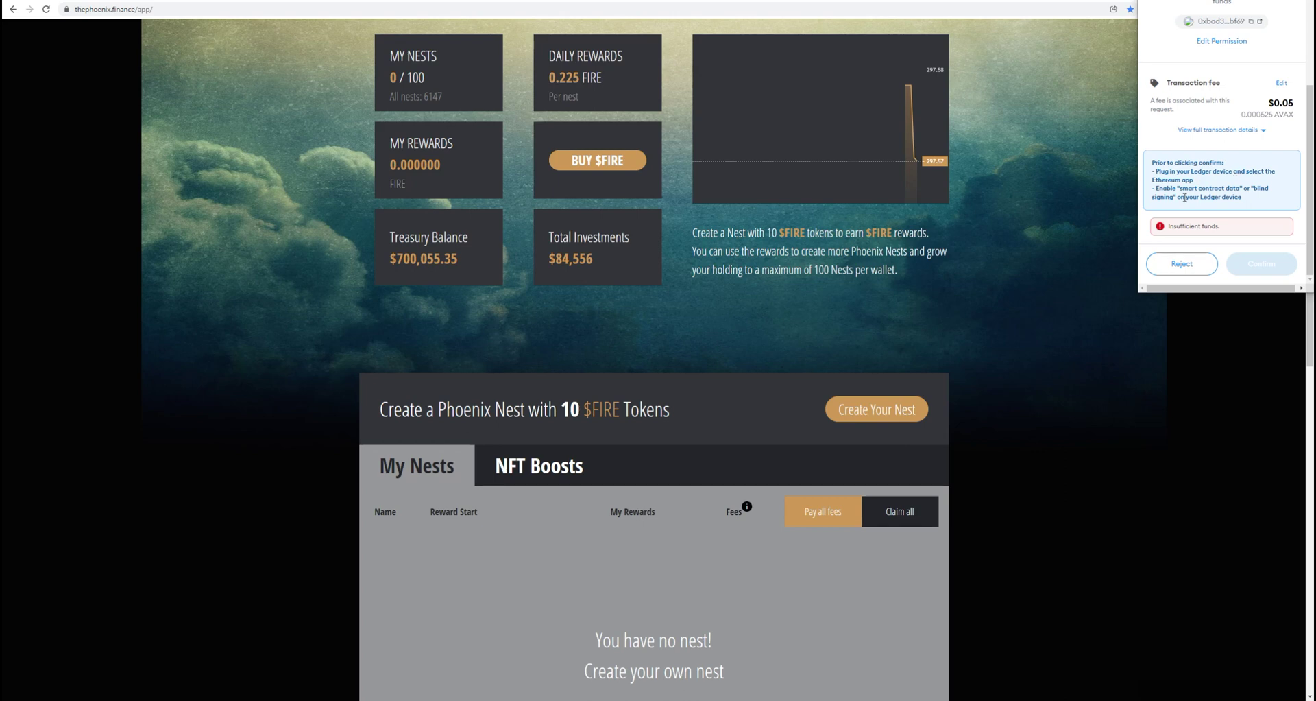
left_click_drag(1176, 187, 1238, 195)
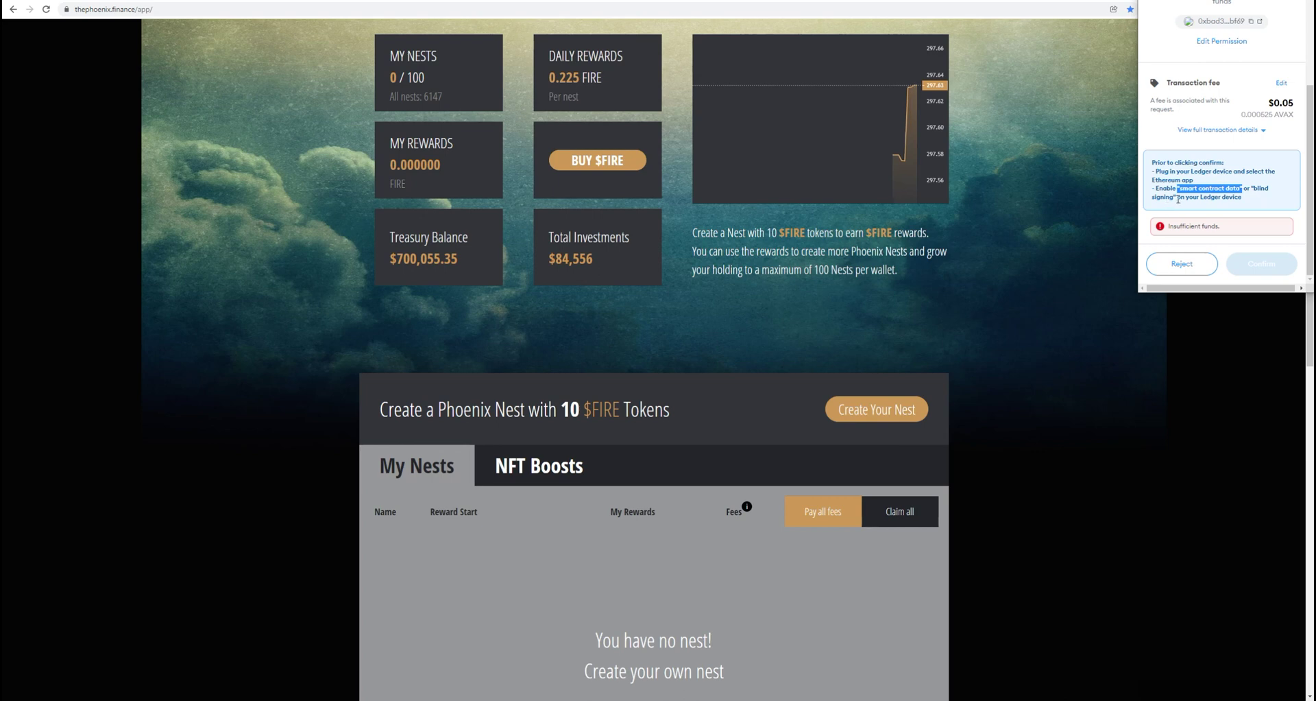
left_click(1199, 265)
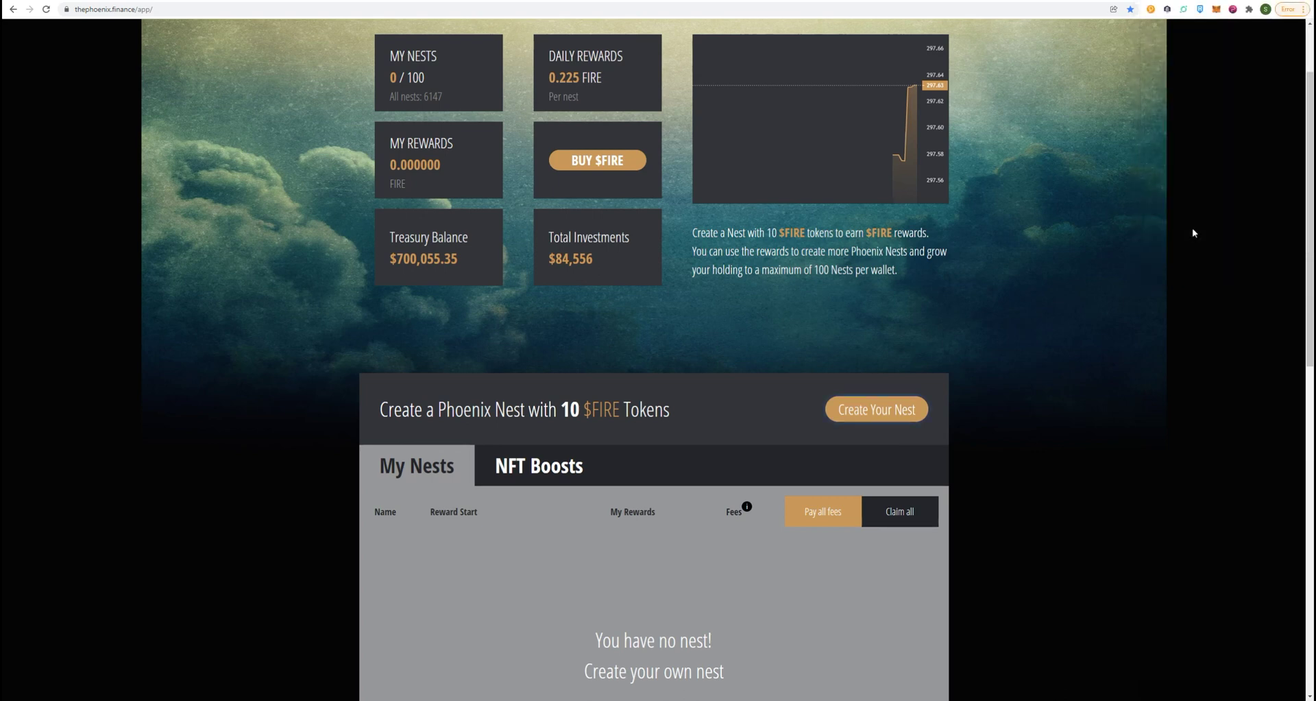
Step: Switch MetaMask to the Ledger ETH wallet account
scroll(923, 325, "down", 1)
scroll(811, 230, "up", 3)
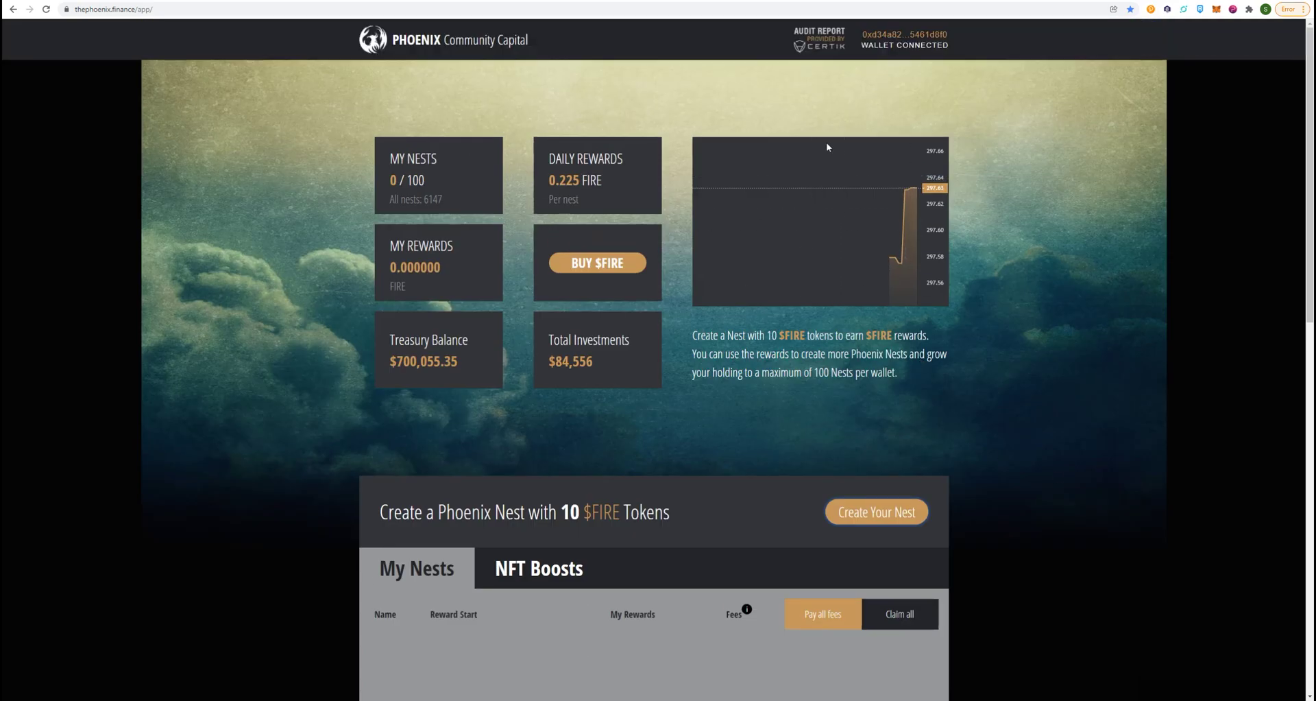
scroll(446, 213, "down", 1)
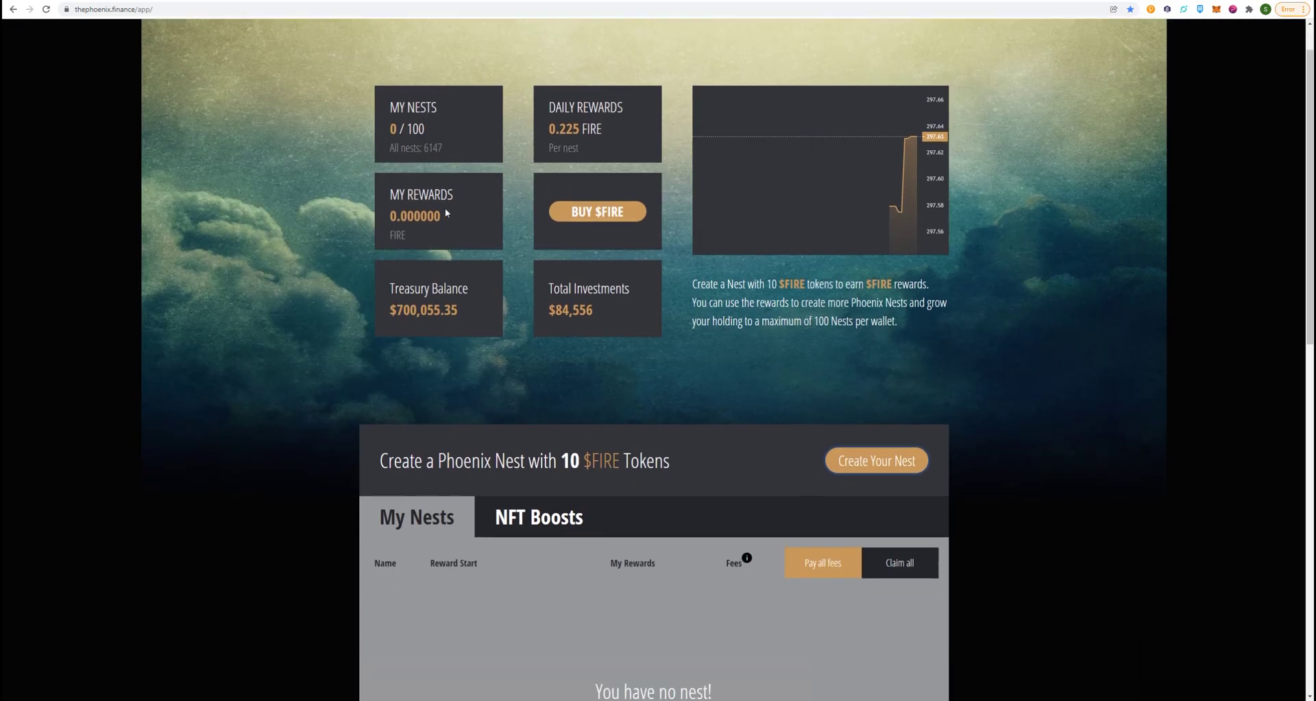
scroll(610, 317, "down", 3)
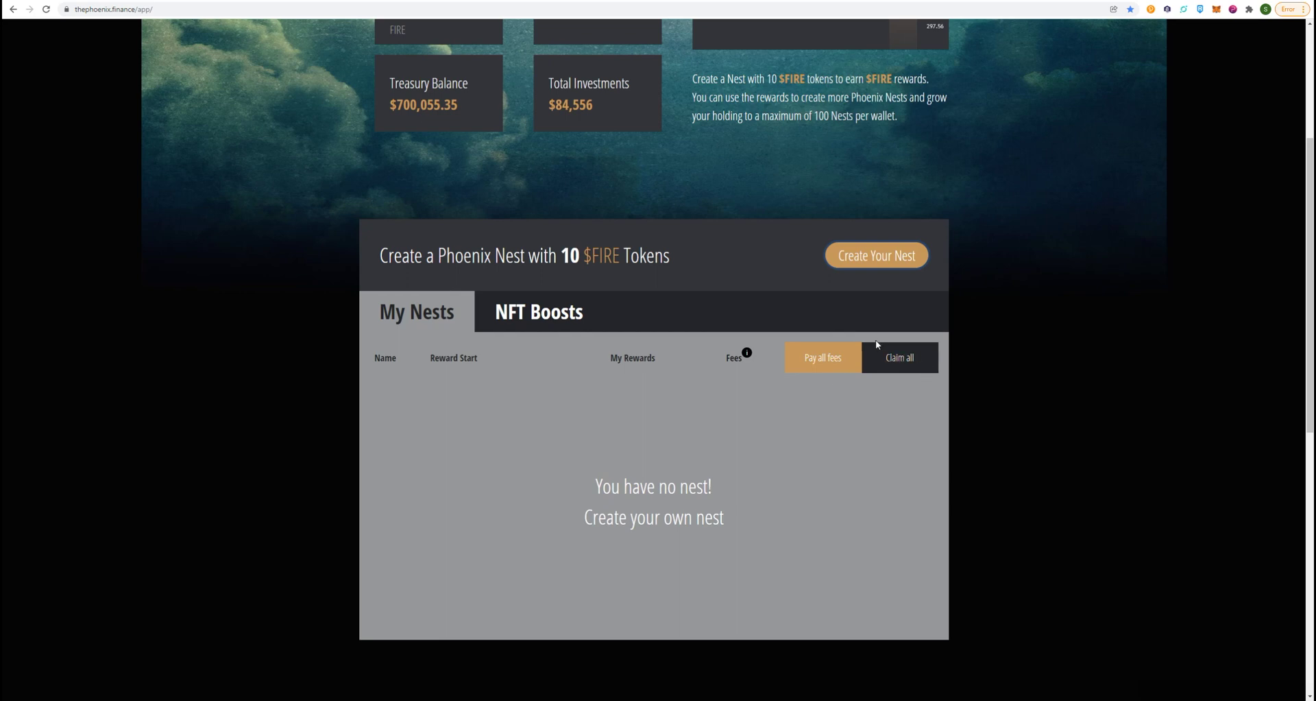
scroll(1129, 123, "up", 4)
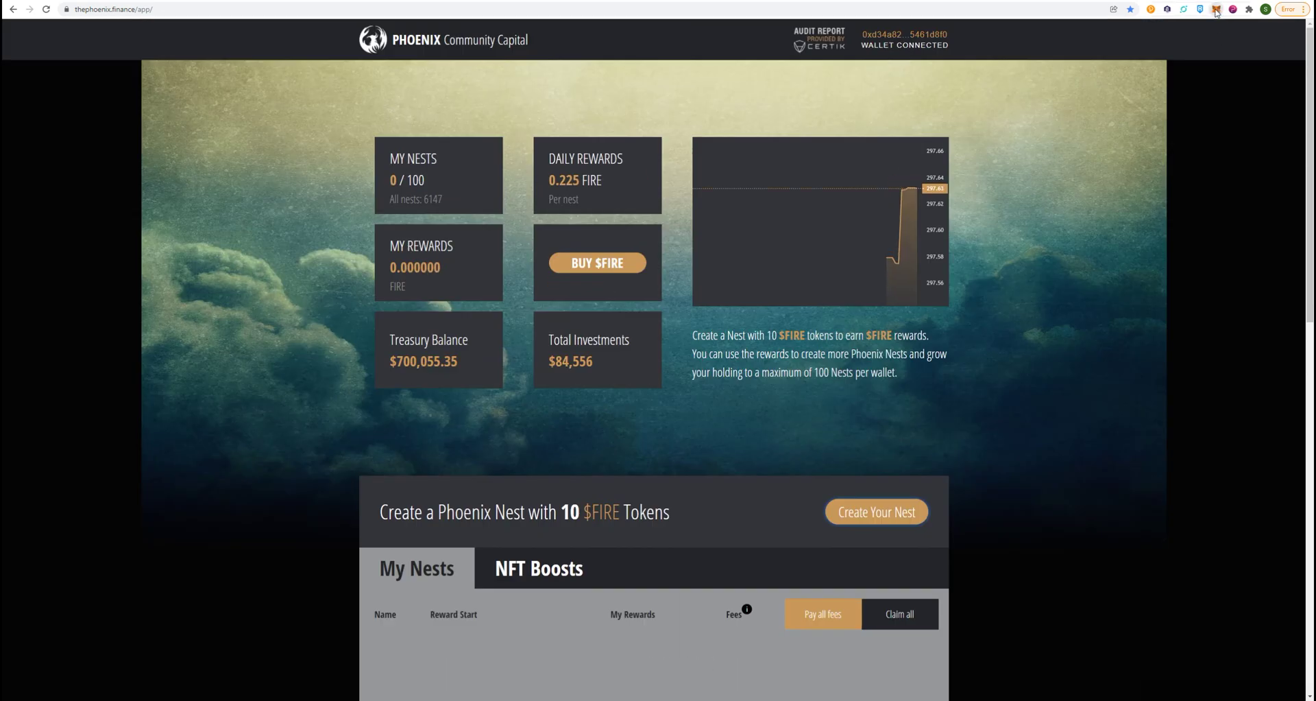
left_click(1216, 11)
left_click(1204, 35)
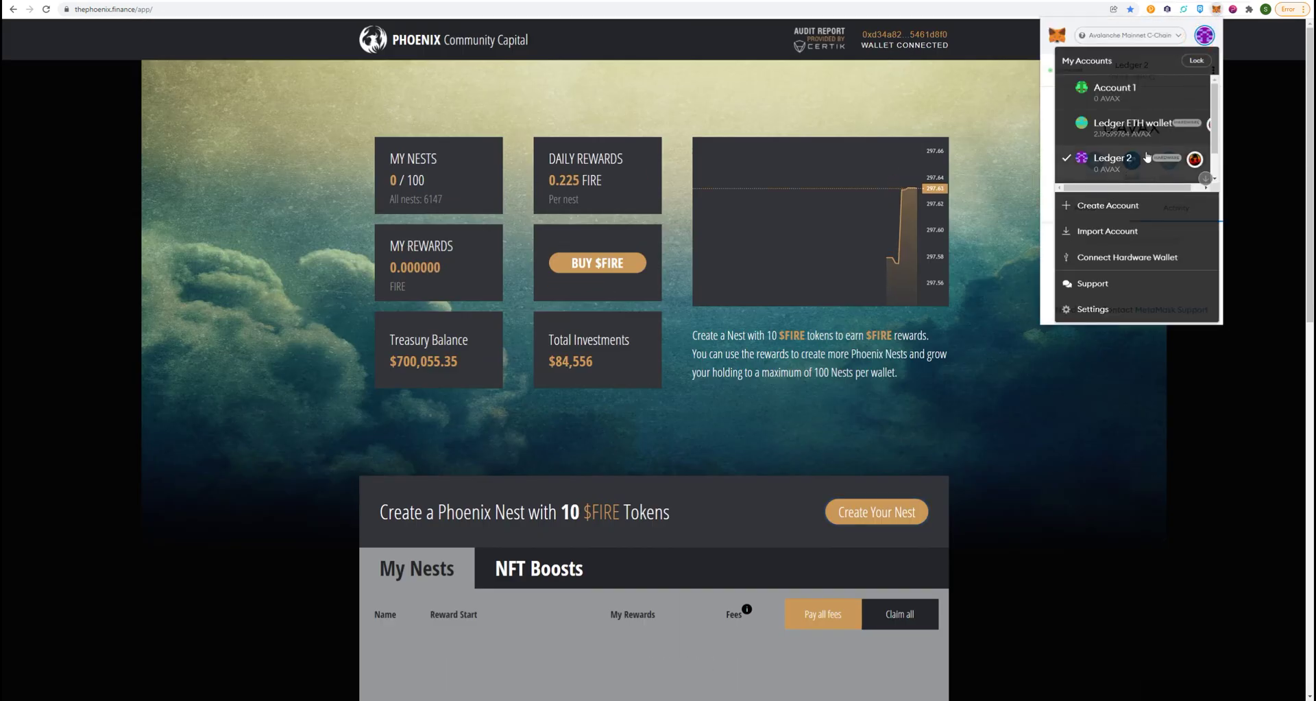
left_click(1131, 123)
left_click(594, 304)
Step: Review My Nests at 4/100 and FIRE rewards of 2.784716 on the dashboard
scroll(595, 304, "down", 2)
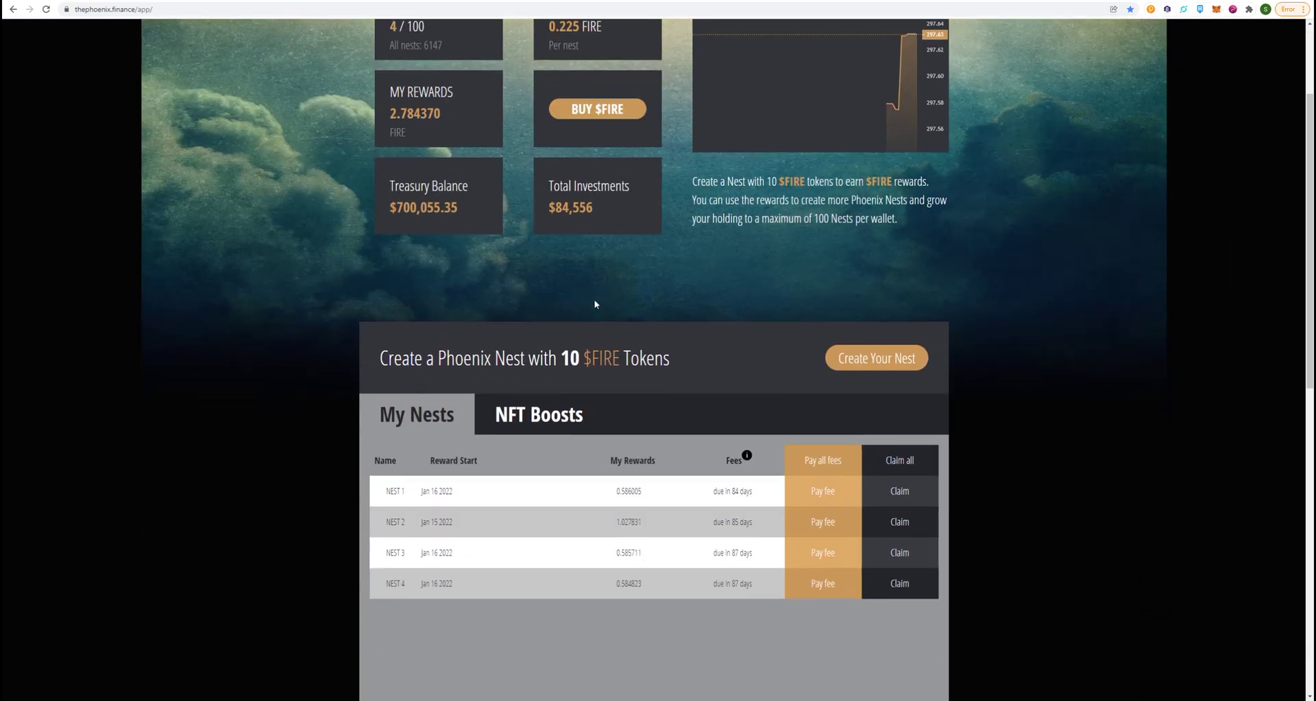
scroll(594, 303, "up", 2)
left_click_drag(387, 154, 603, 182)
left_click(406, 198)
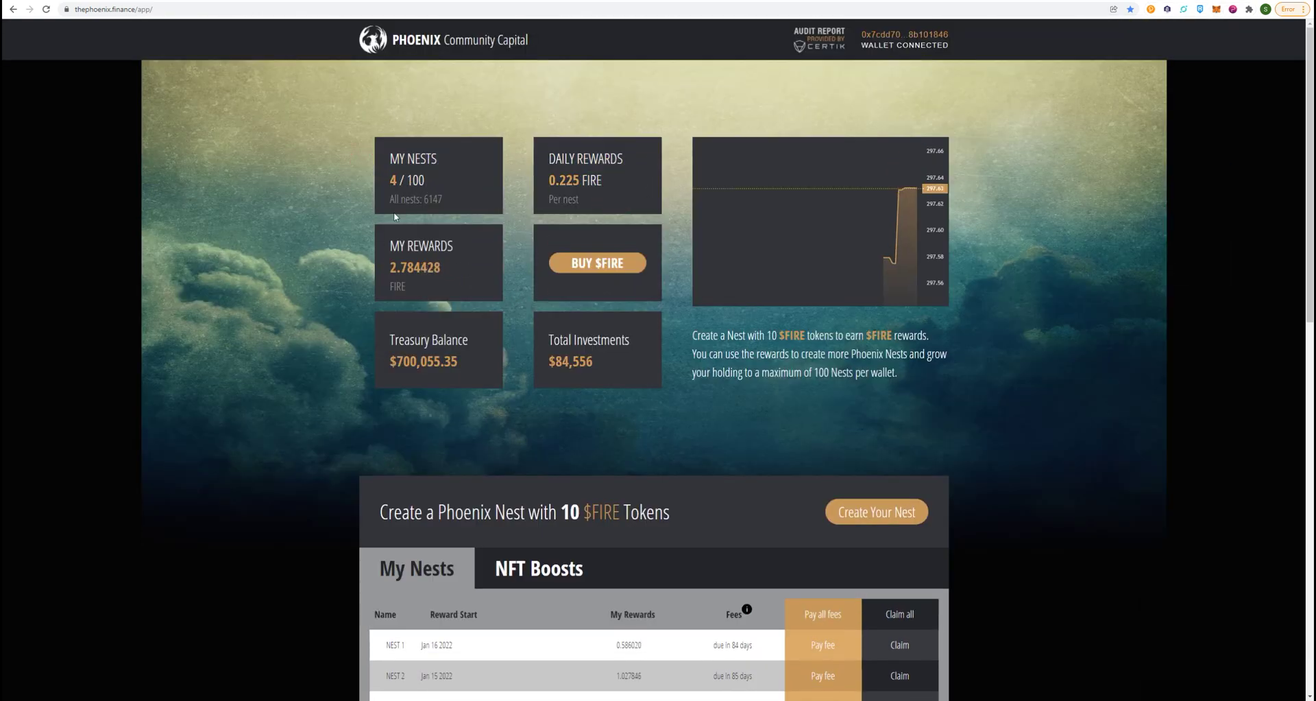
scroll(322, 249, "down", 6)
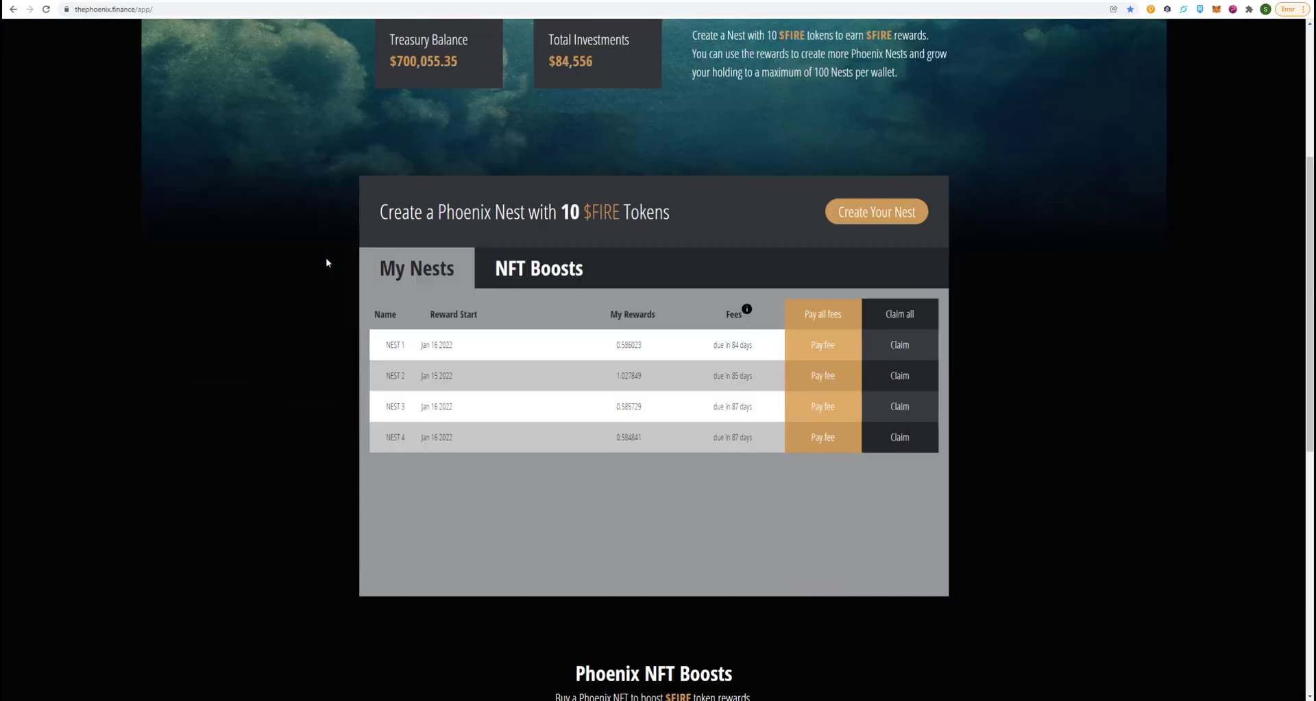
scroll(662, 349, "up", 6)
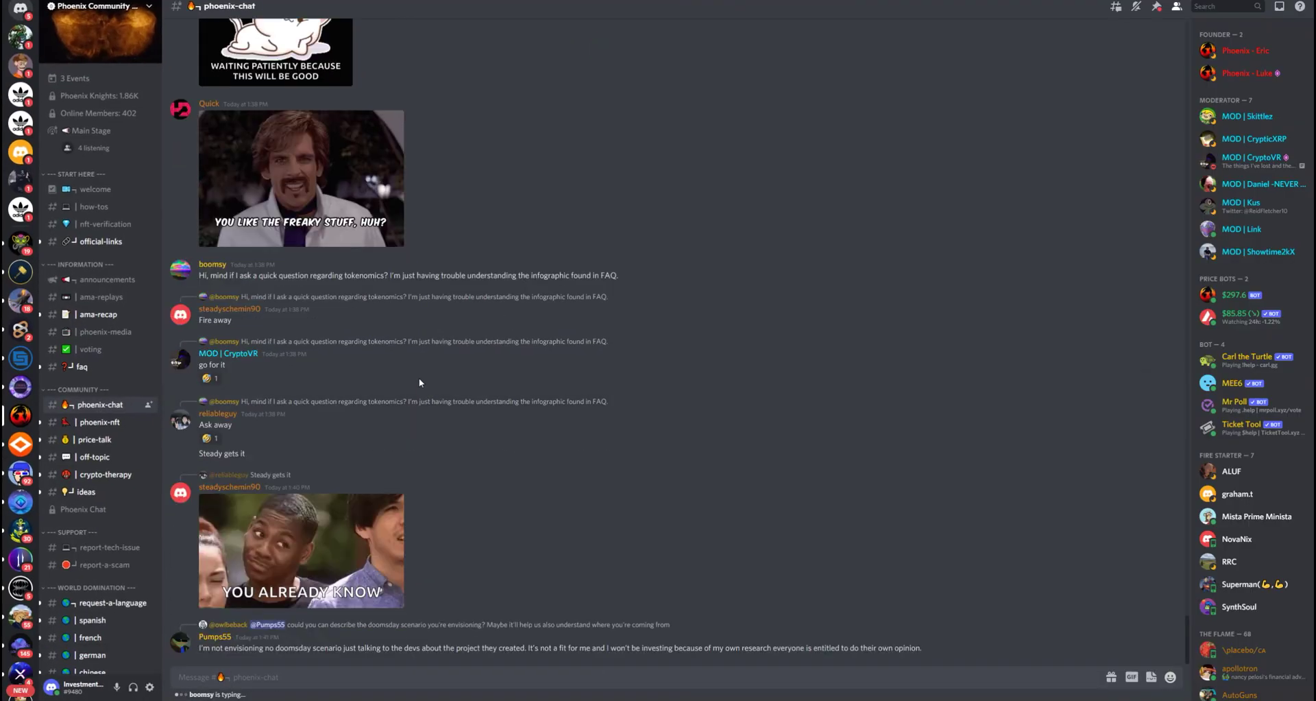
scroll(337, 445, "up", 15)
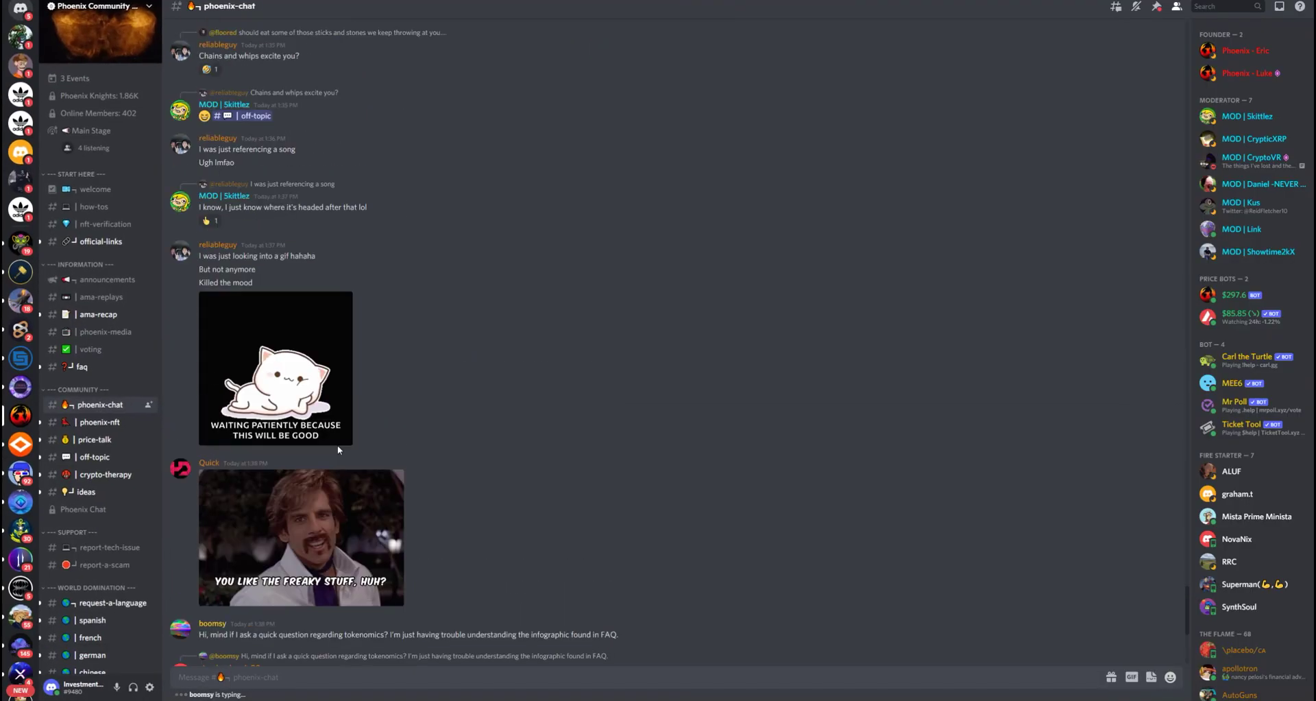
scroll(336, 432, "down", 3)
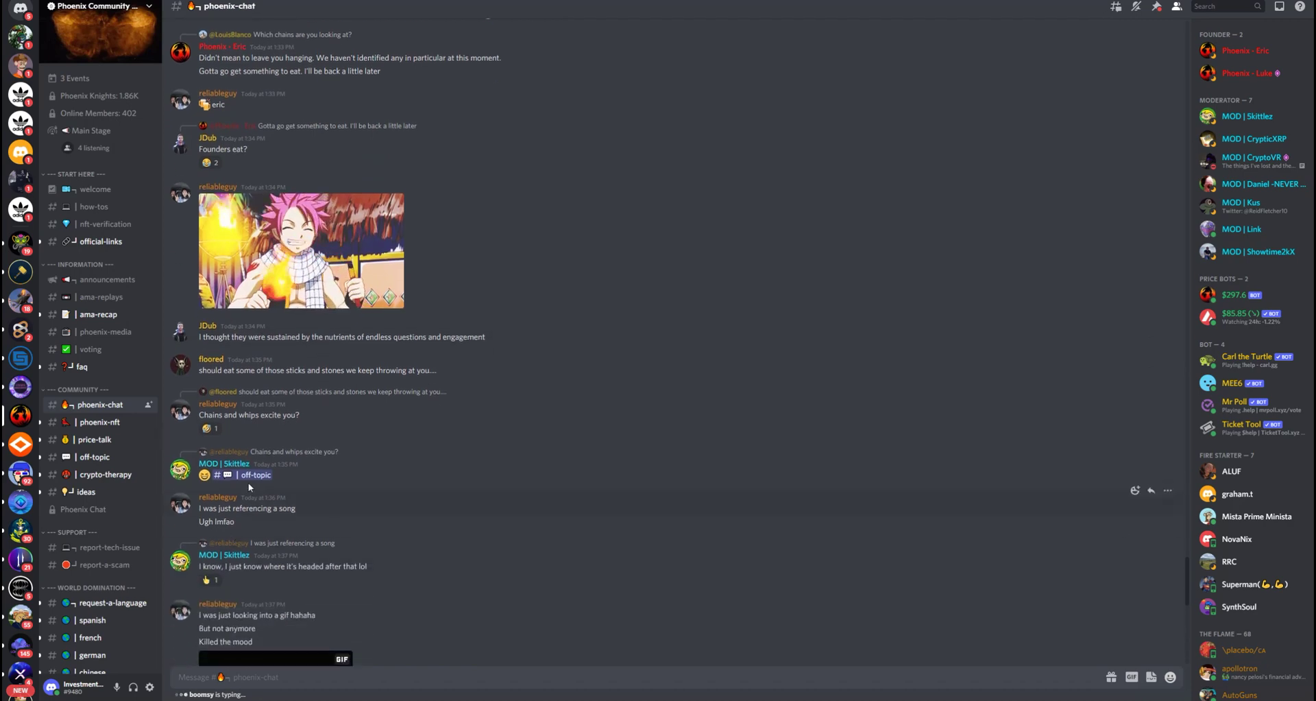
scroll(312, 441, "up", 6)
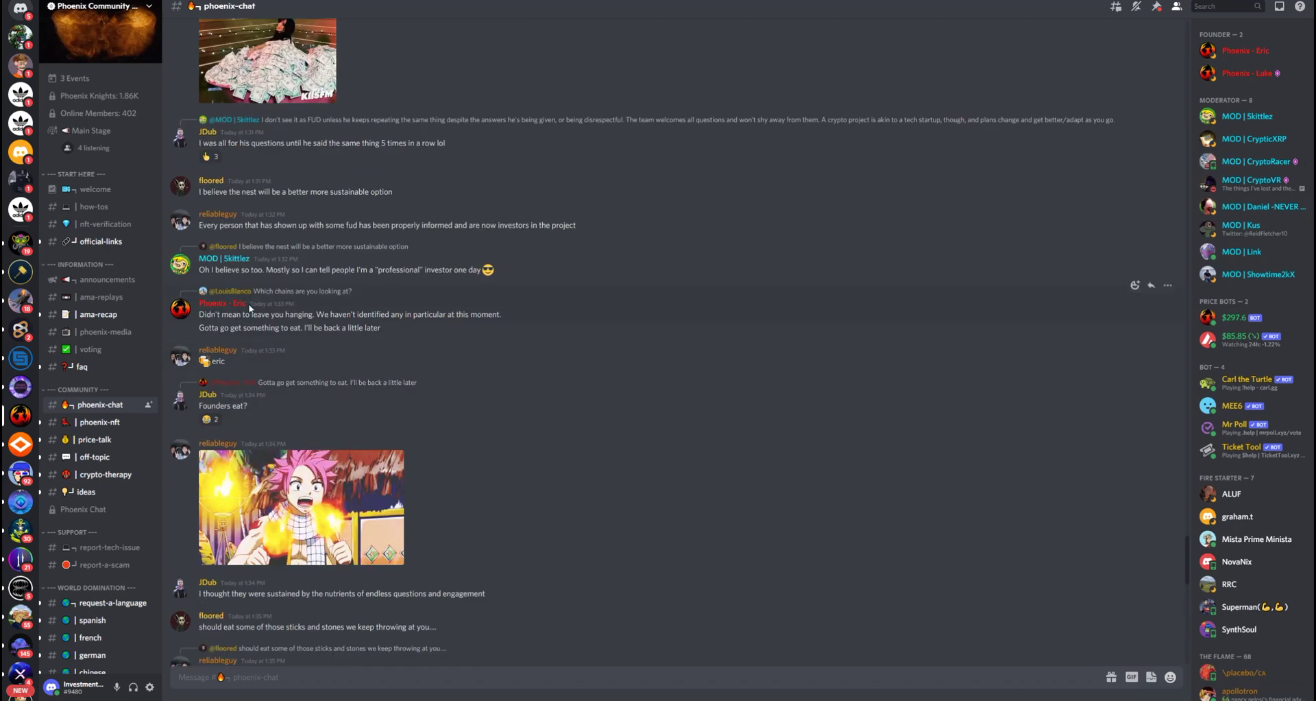
scroll(307, 358, "up", 14)
scroll(309, 365, "up", 6)
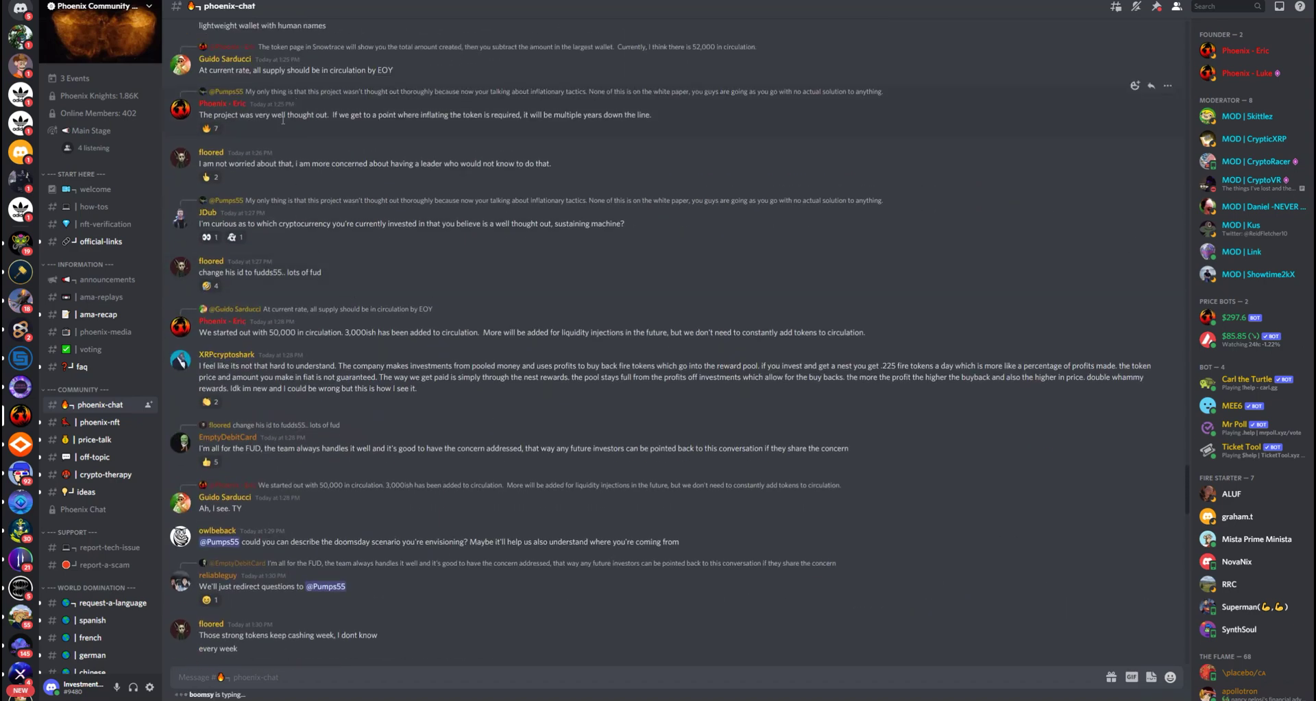
scroll(304, 351, "up", 20)
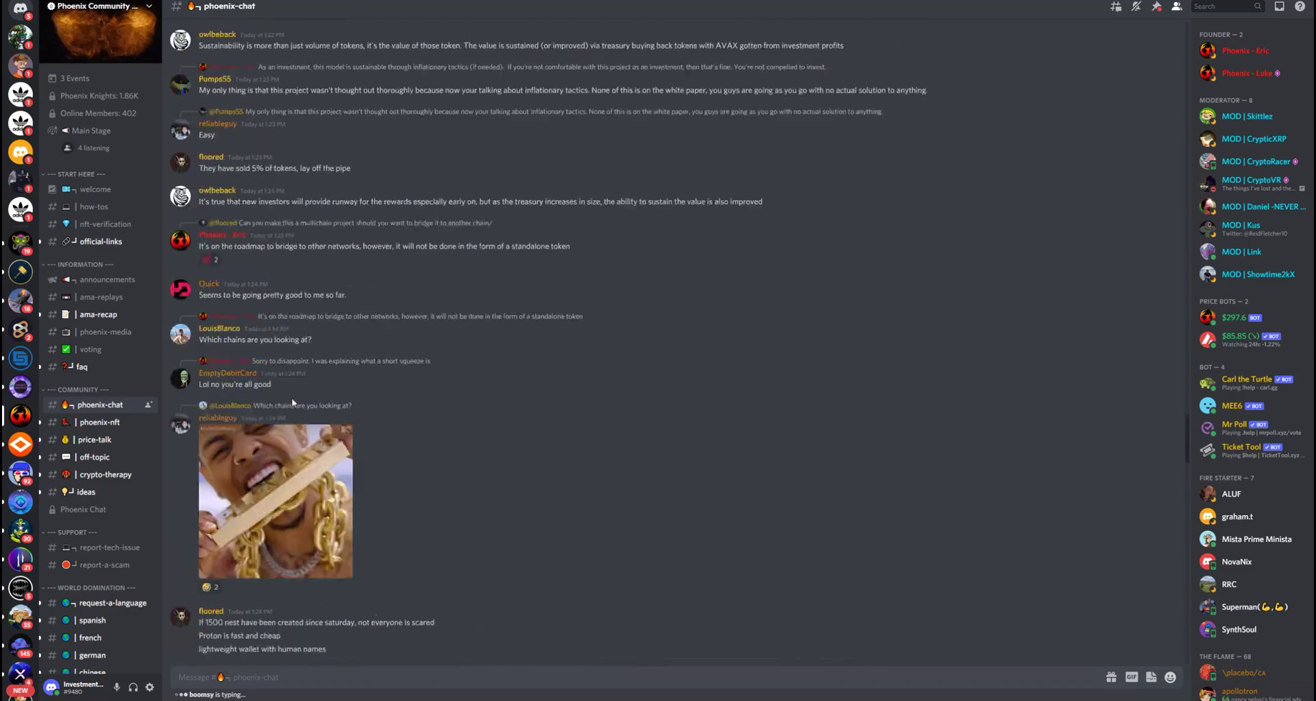
scroll(291, 398, "up", 5)
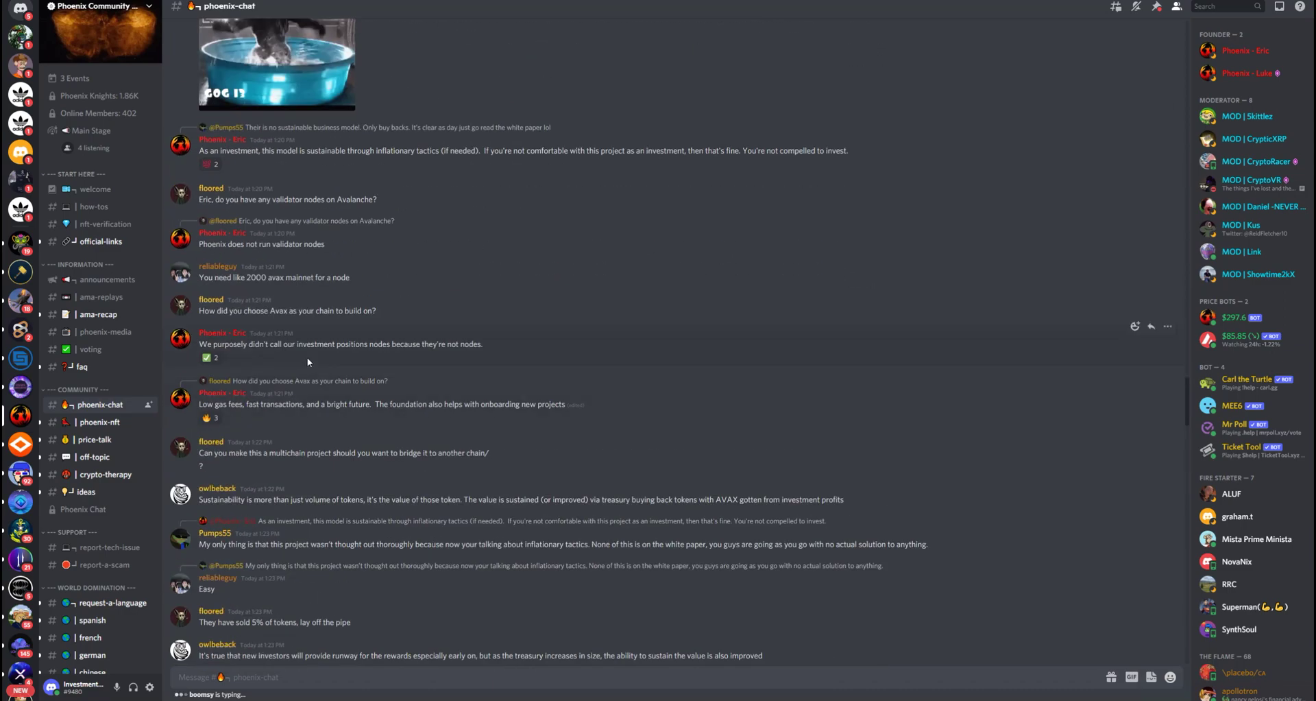
scroll(308, 360, "down", 7)
scroll(309, 361, "down", 15)
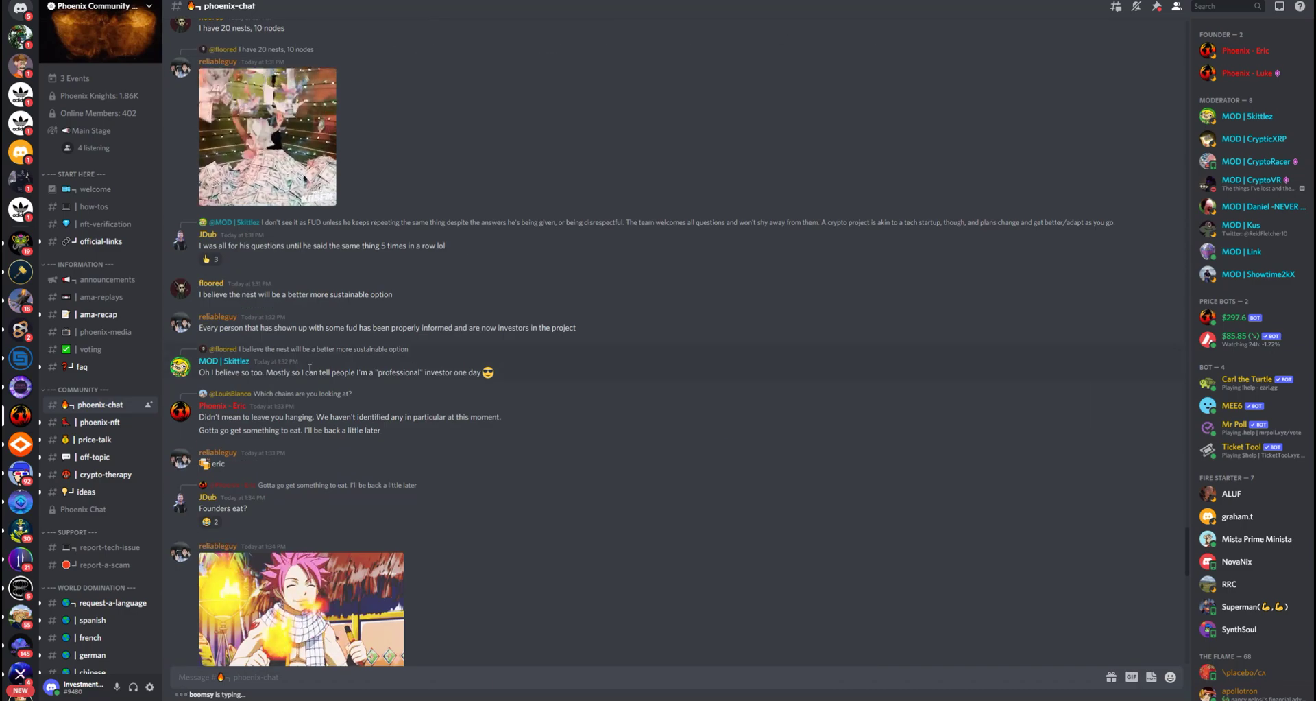